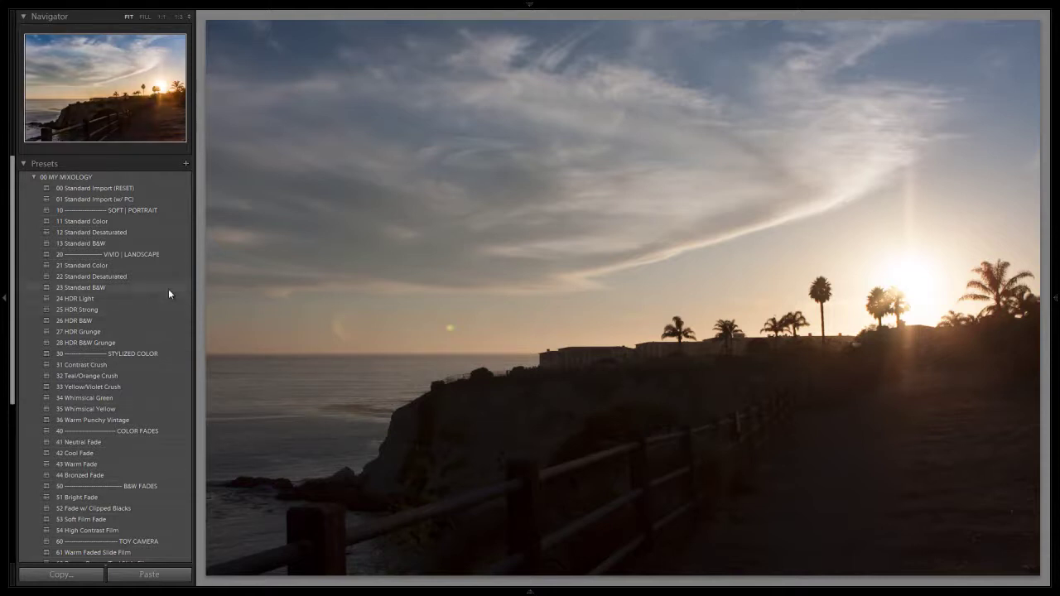
Apply 25 HDR Strong to the sunset after trying 24 HDR Light, checking the fence at 1:1
left_click(161, 300)
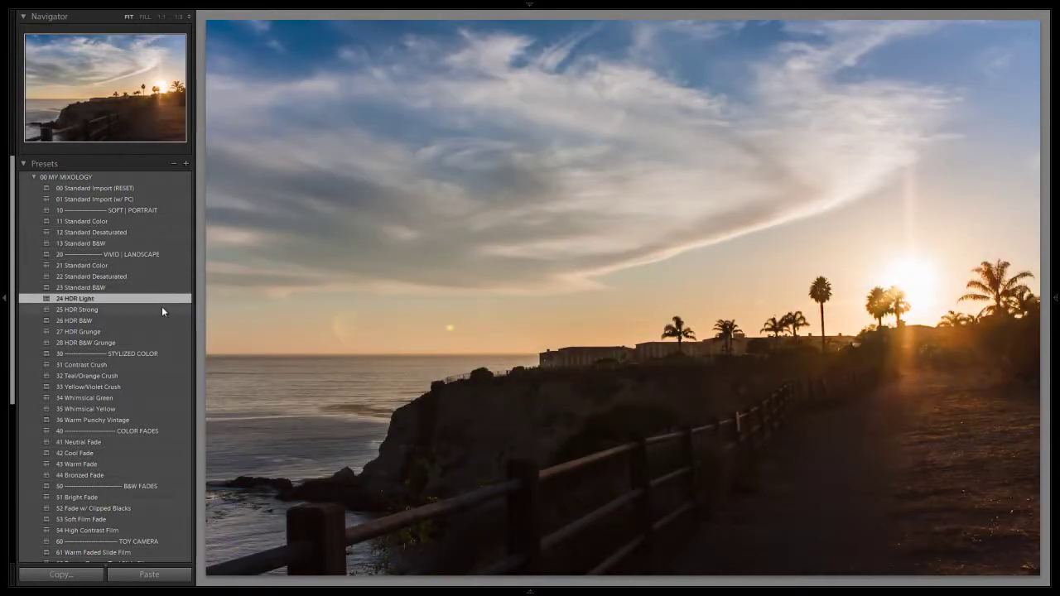
left_click(162, 307)
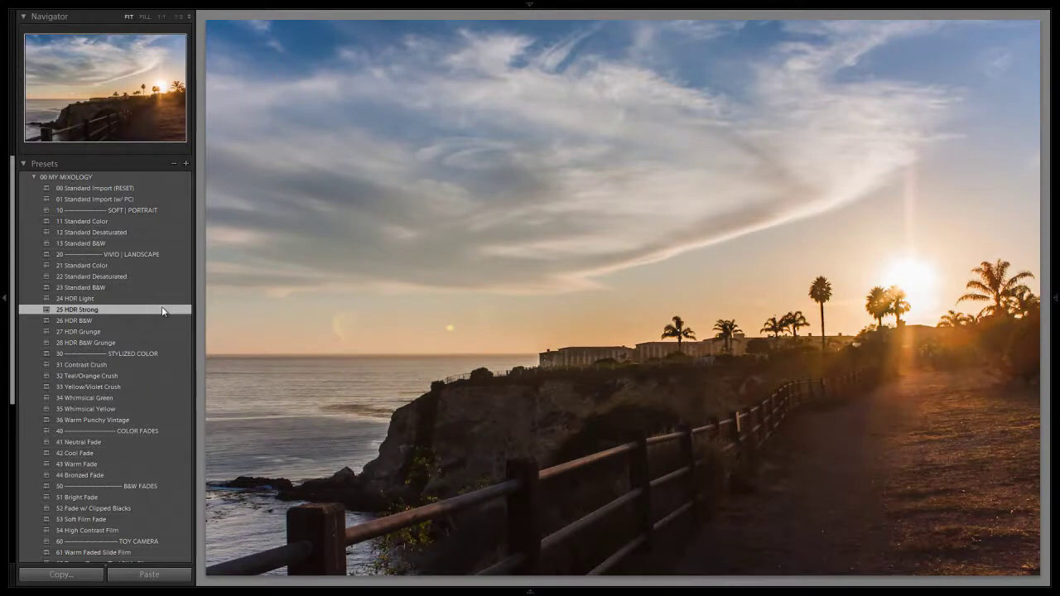
left_click(746, 420)
left_click_drag(637, 243, 558, 350)
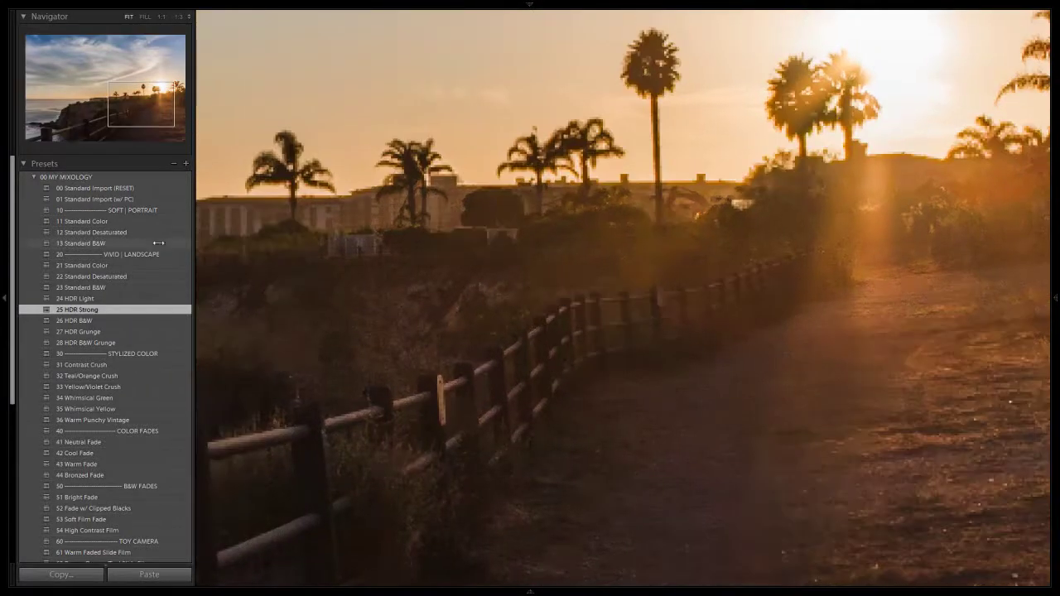
left_click(515, 335)
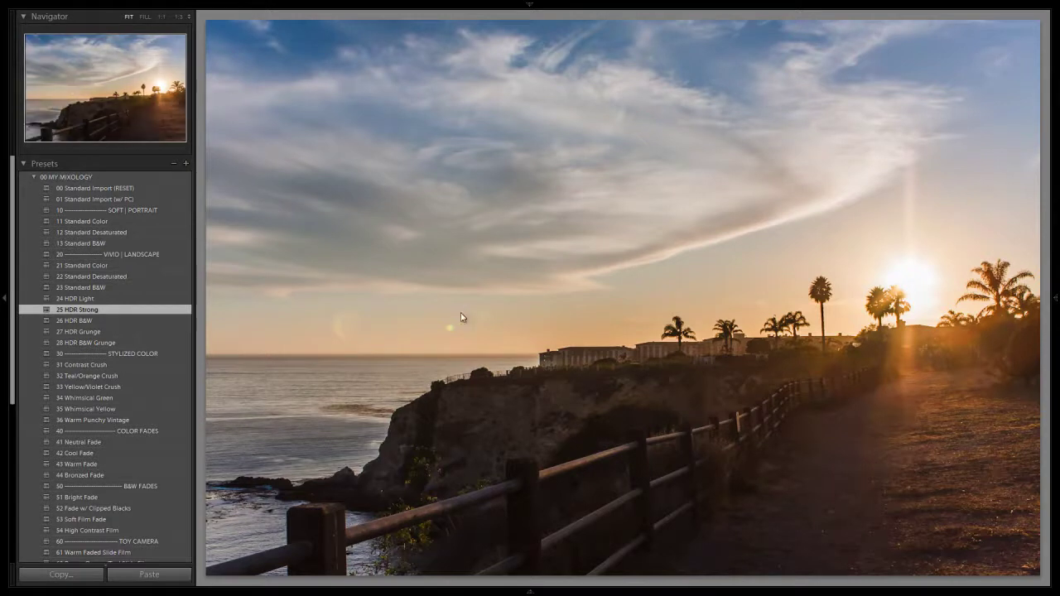
Apply the 63_Medium noise reduction preset from 01 BASE ADJUSTMENTS to the sunset photo
left_click(34, 177)
left_click(34, 187)
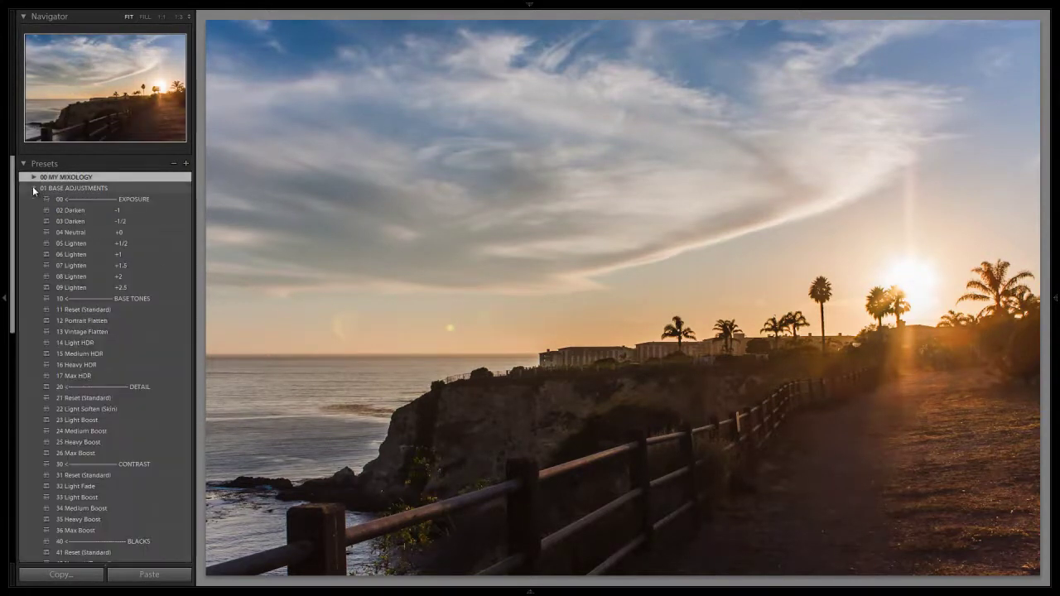
scroll(143, 309, "down", 10)
scroll(144, 313, "down", 3)
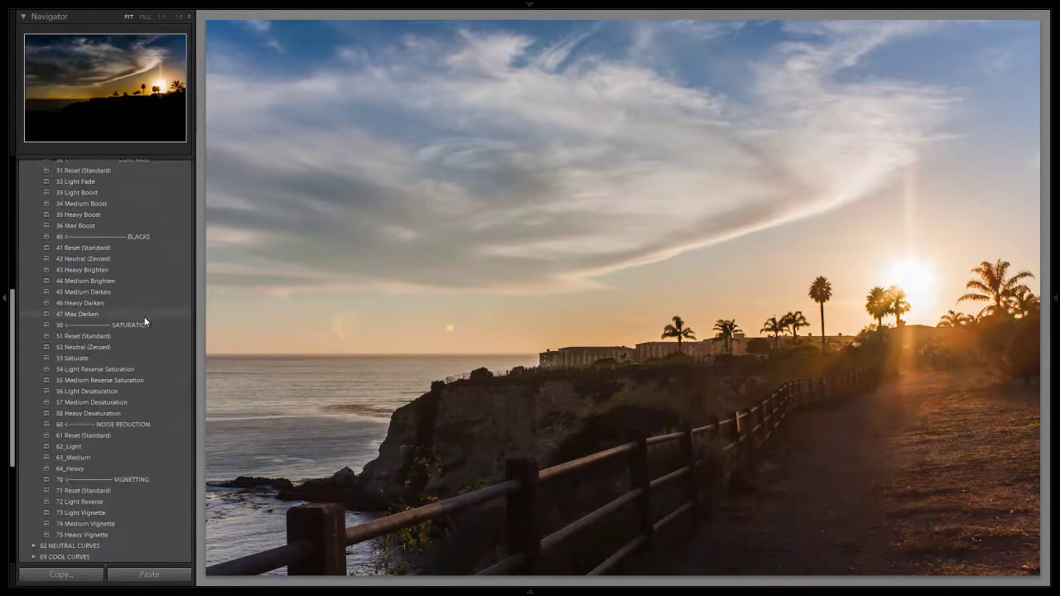
left_click(83, 457)
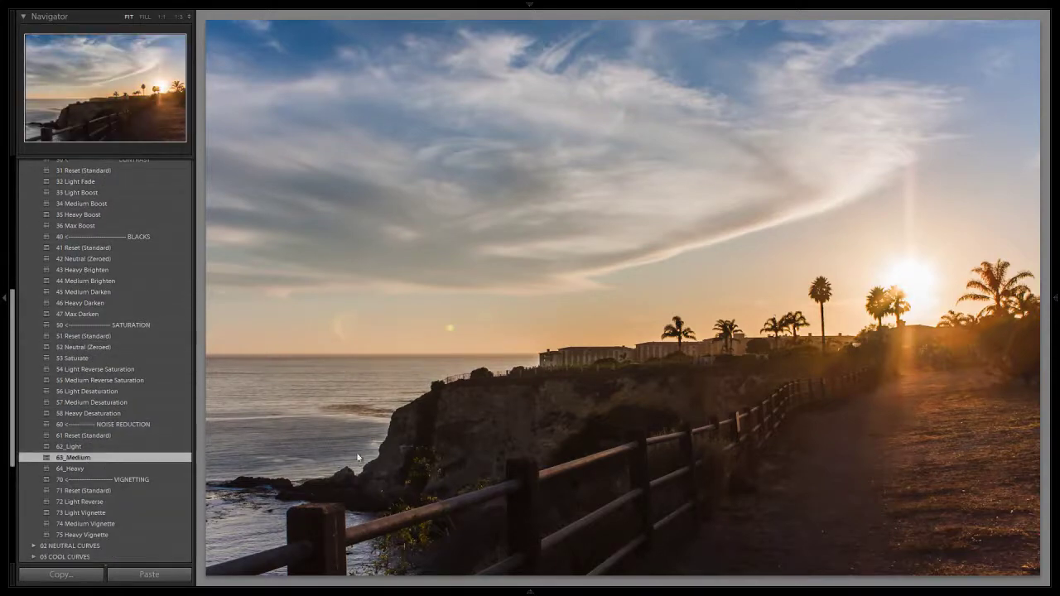
Inspect noise at 1:1, collapse 01 BASE ADJUSTMENTS, and compare before and after
left_click(740, 416)
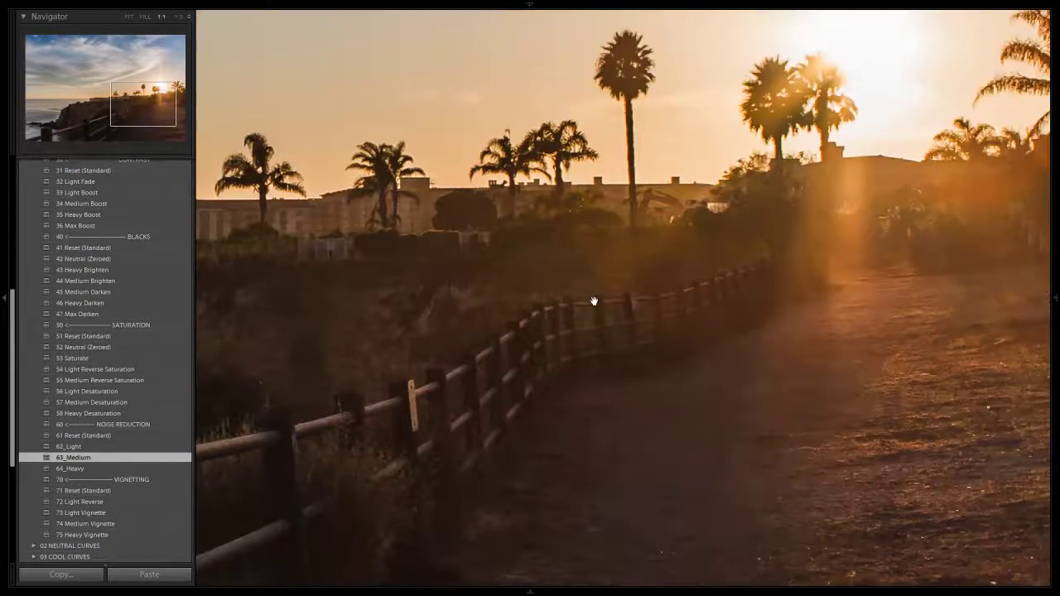
left_click(573, 334)
scroll(102, 214, "up", 10)
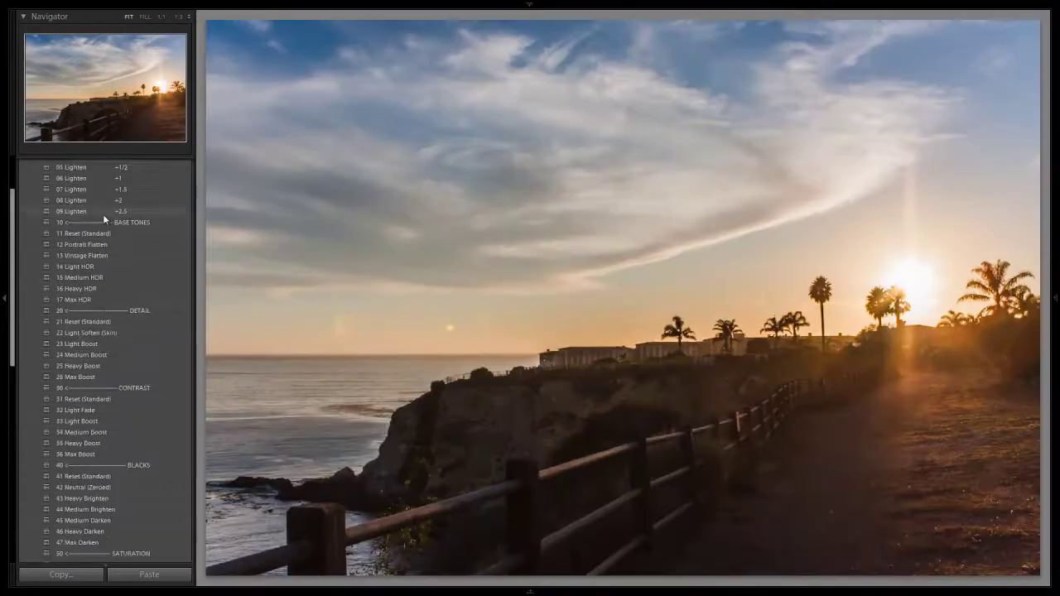
left_click(33, 188)
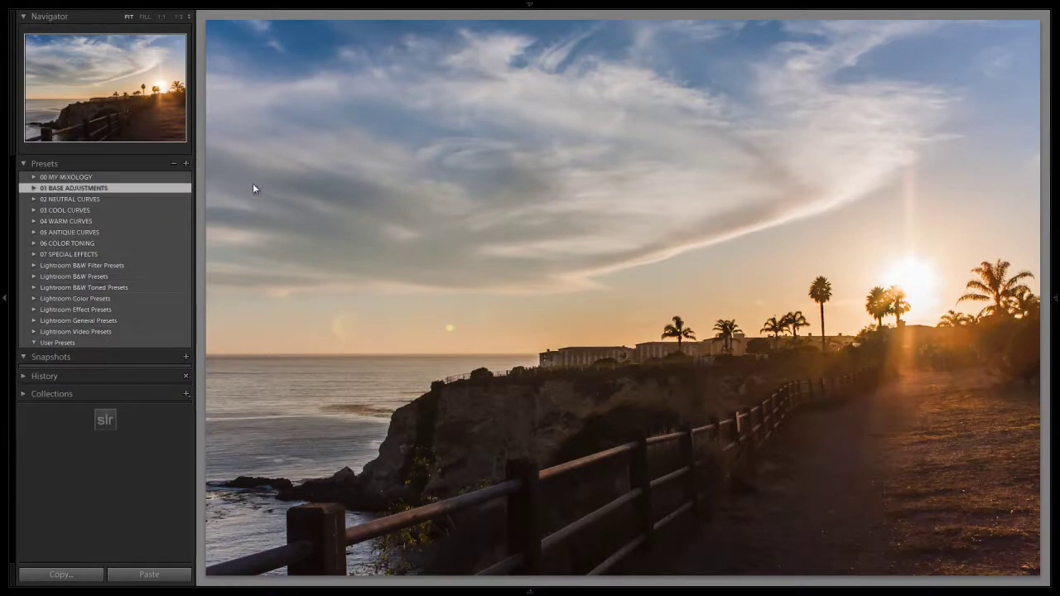
key("backslash")
key("backslash")
Switch to the church photo from the filmstrip, then hide the filmstrip
left_click(530, 592)
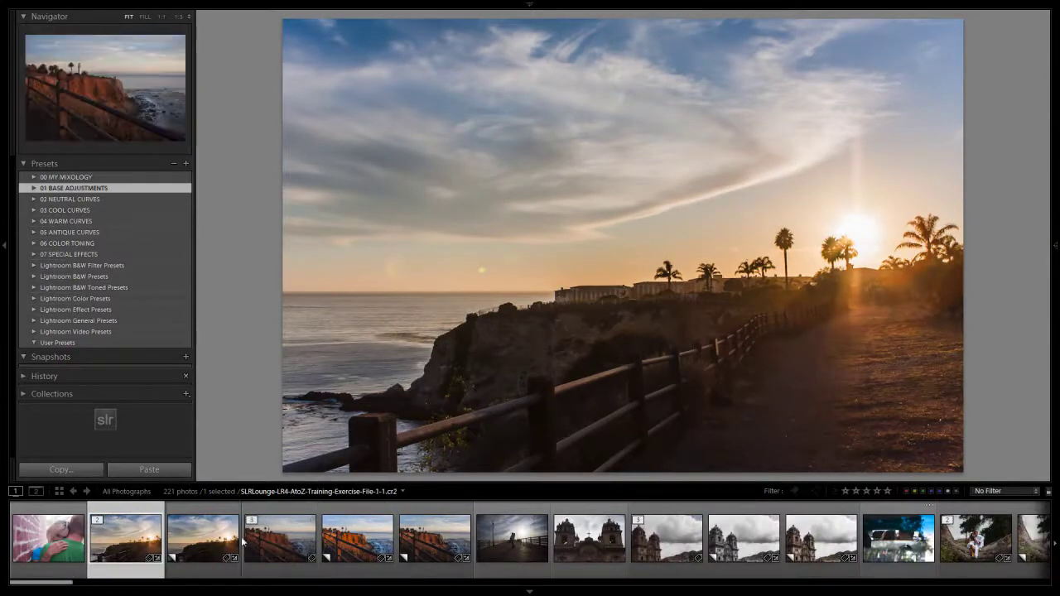
left_click(588, 548)
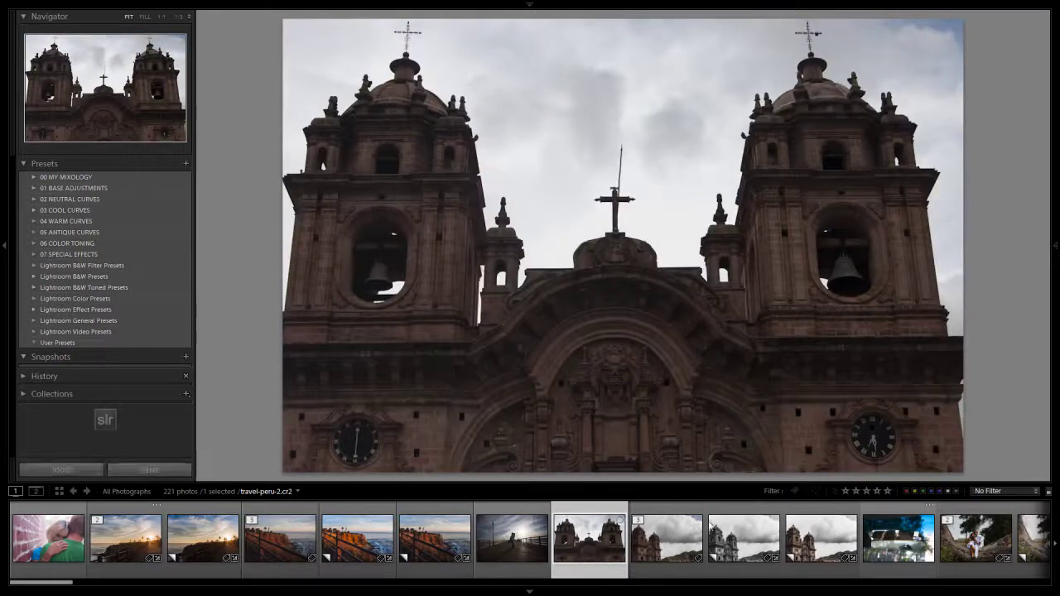
left_click(602, 591)
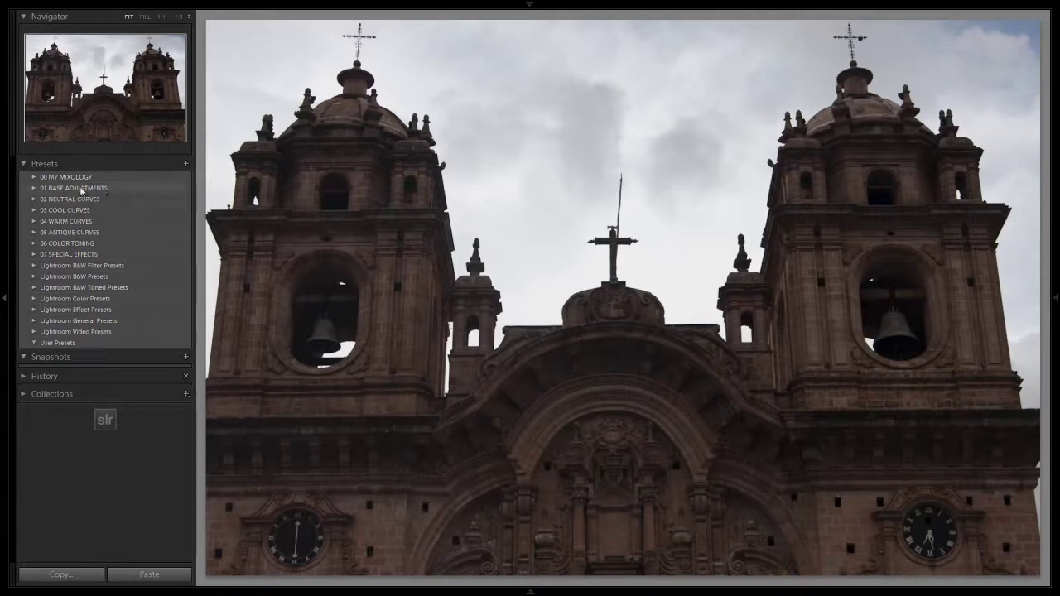
Apply the 25 HDR Strong preset from 00 MY MIXOLOGY to the church photo
left_click(33, 178)
left_click(33, 178)
left_click(33, 178)
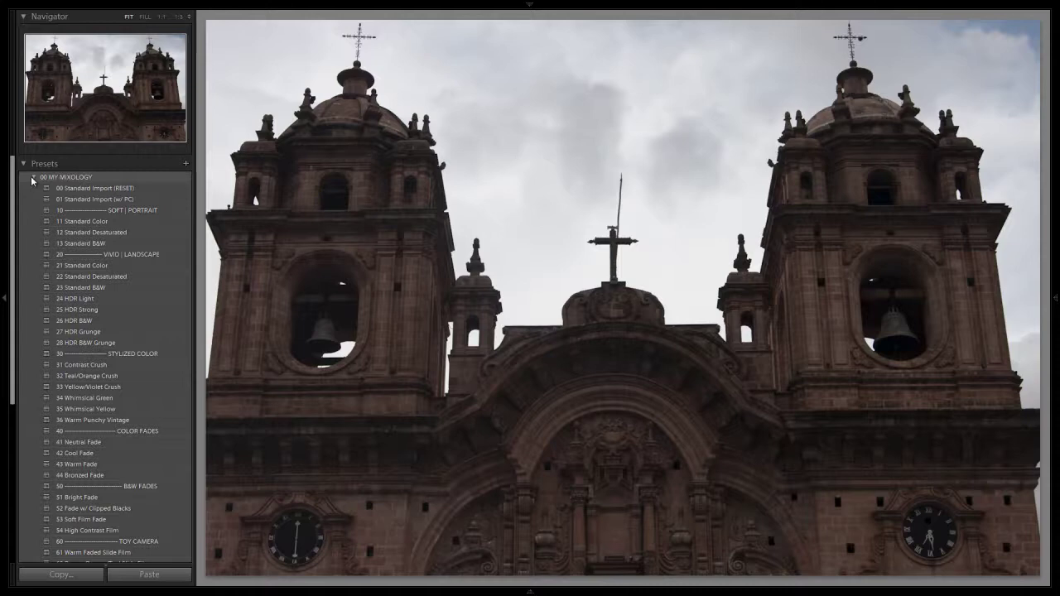
left_click(95, 312)
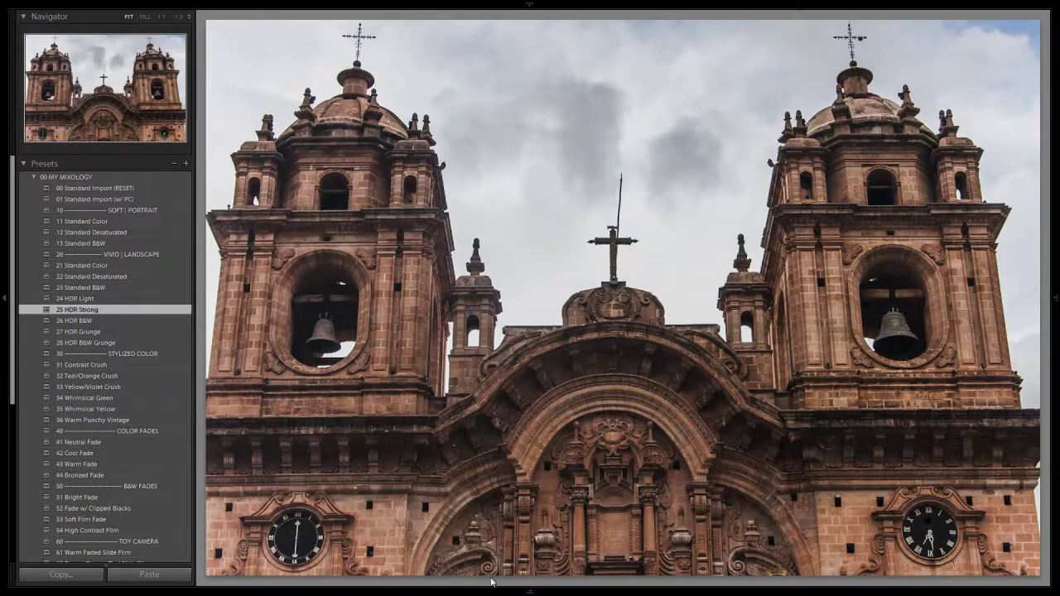
Select the pier couple photo among the engagement shots in the filmstrip
left_click(503, 589)
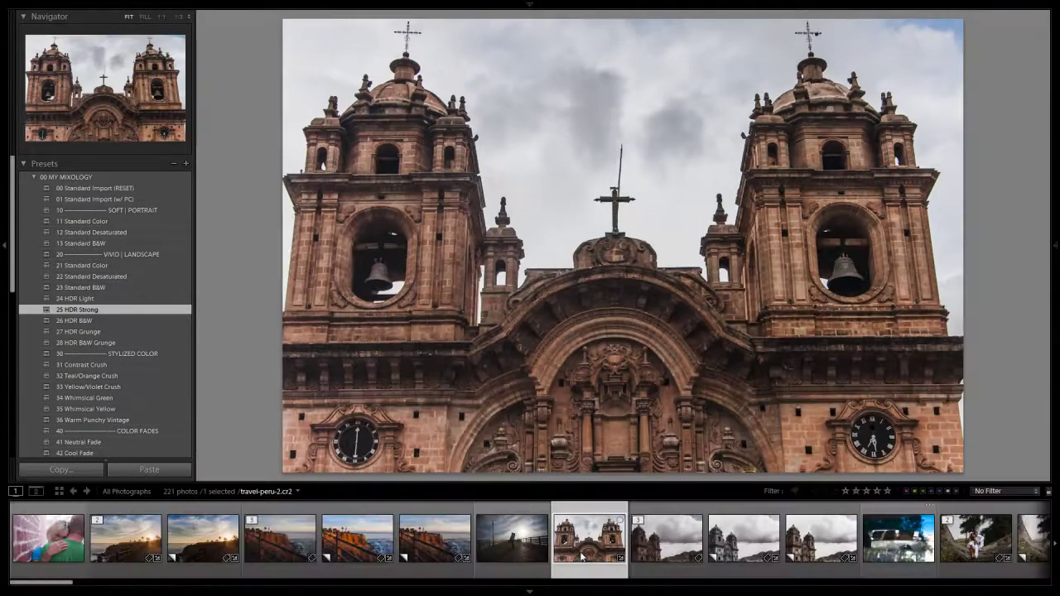
scroll(596, 552, "down", 10)
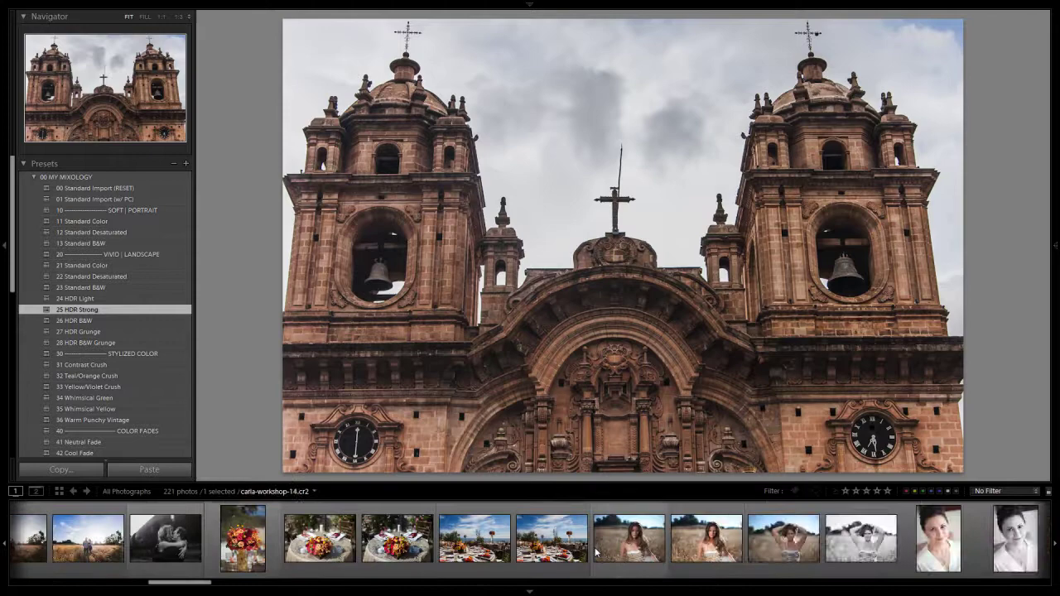
scroll(596, 553, "down", 5)
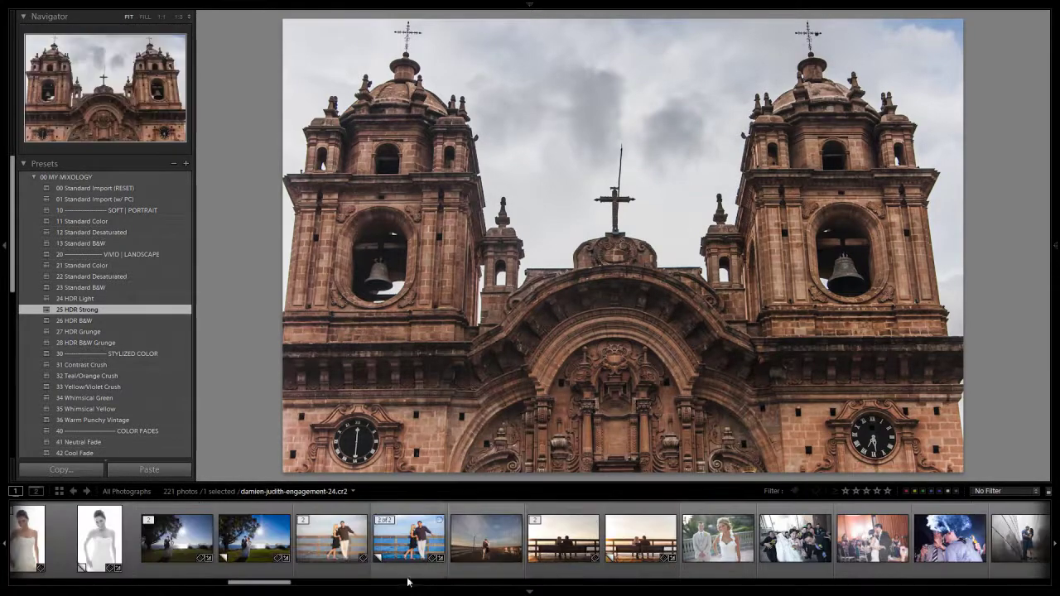
left_click(645, 549)
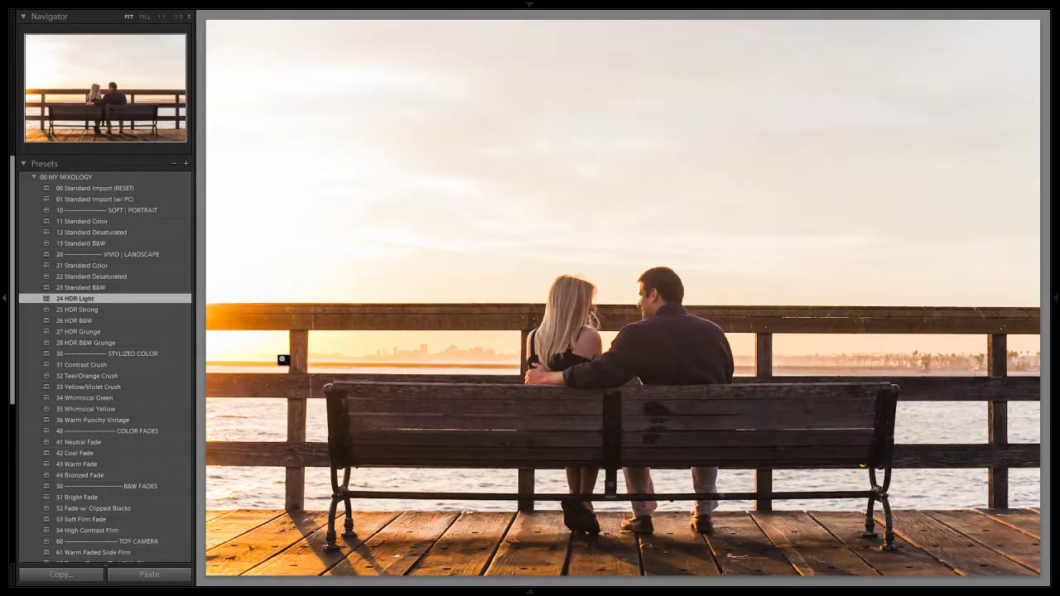
Trial 25 HDR Strong on the pier couple, revert to 24 HDR Light, and show the filmstrip
left_click(141, 313)
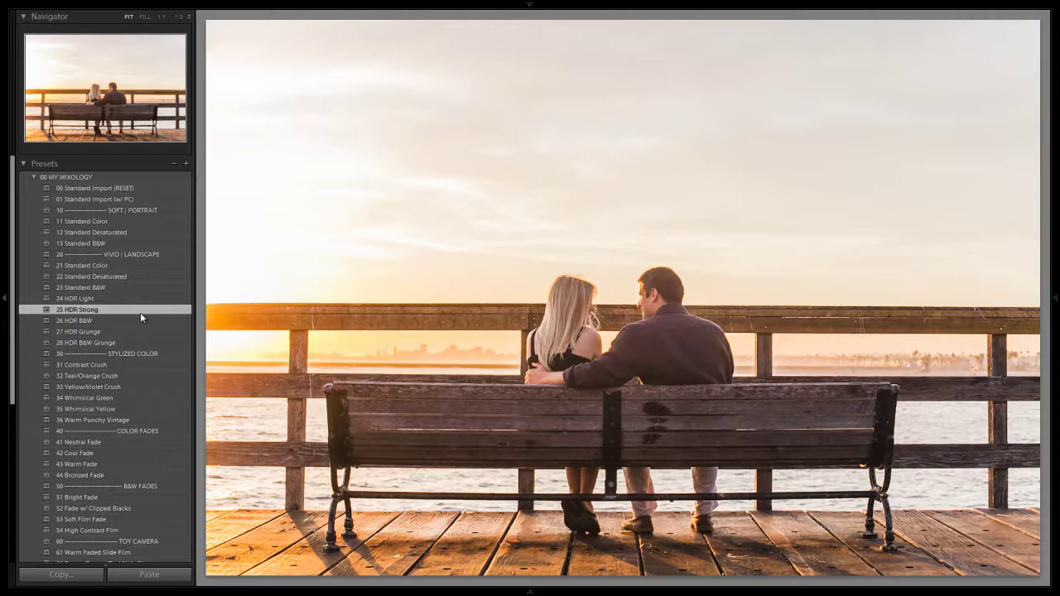
left_click(139, 297)
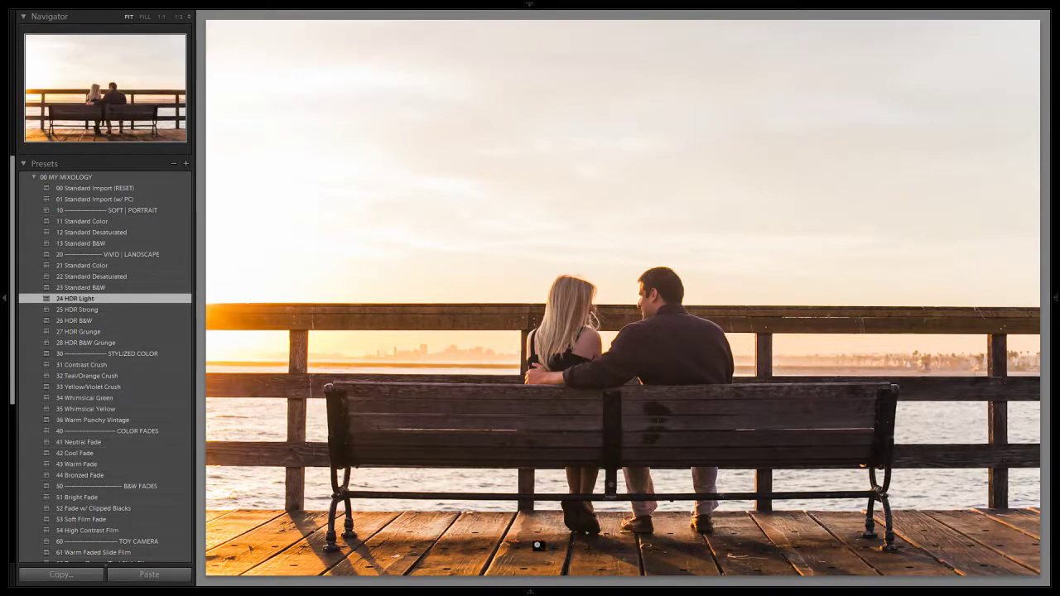
left_click(530, 591)
scroll(692, 559, "down", 10)
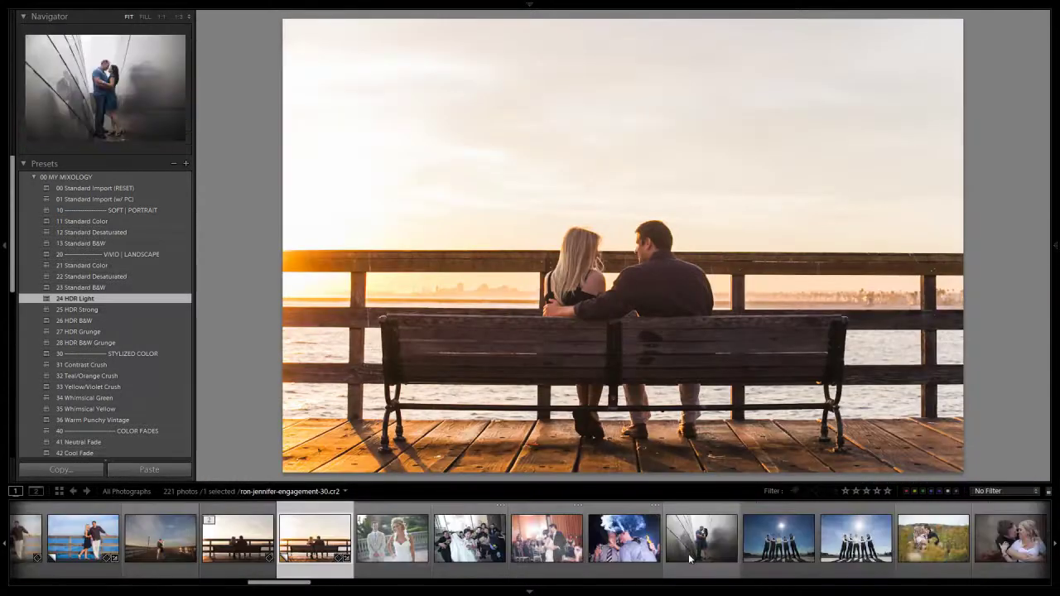
Open the night kiss photo, apply 25 HDR Strong, and reveal the Basic develop panel
scroll(690, 559, "down", 5)
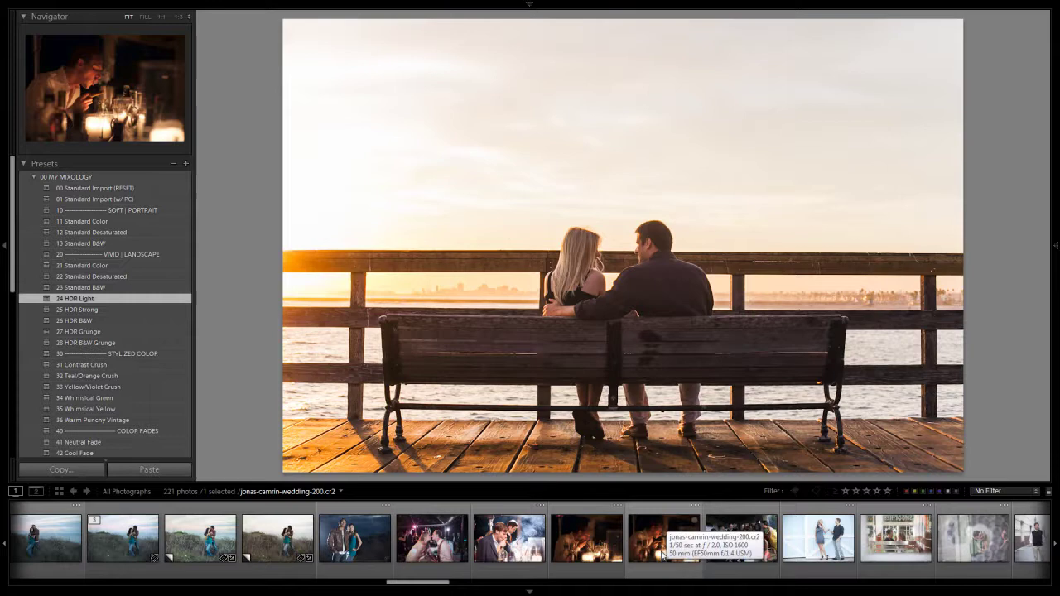
left_click(434, 546)
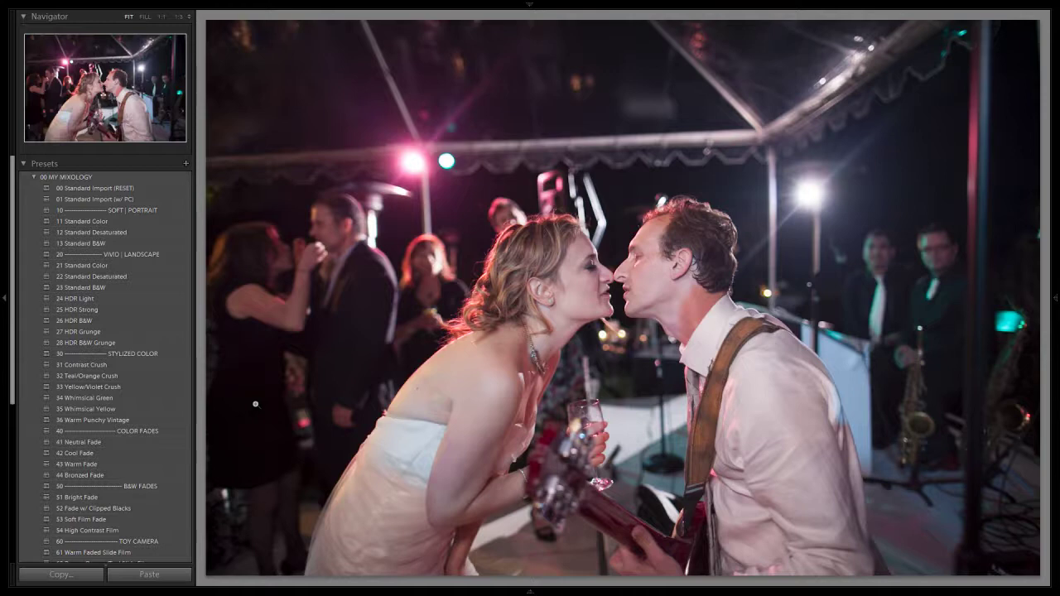
left_click(82, 308)
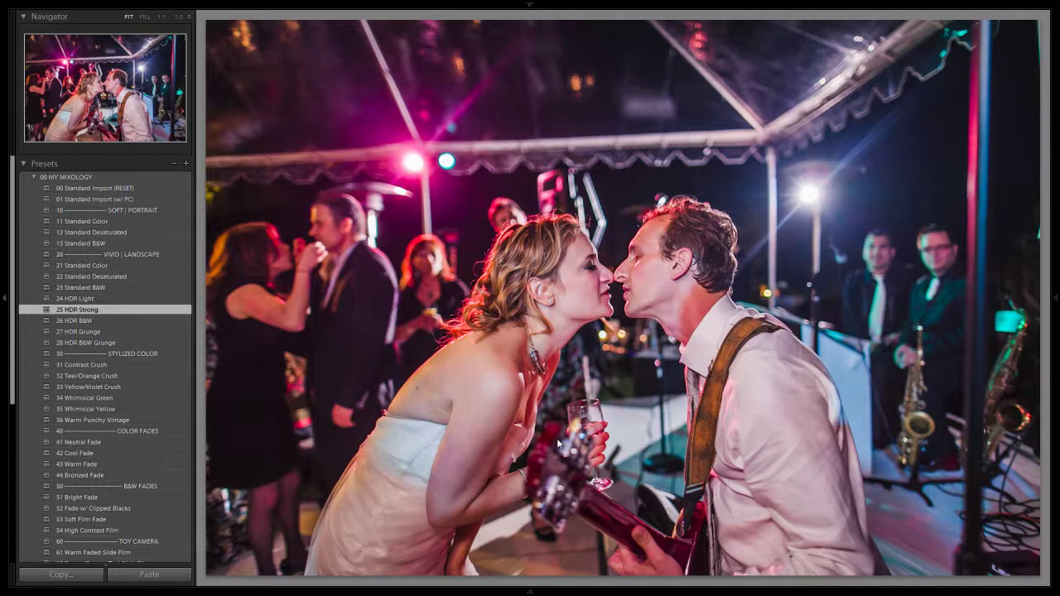
left_click(1054, 326)
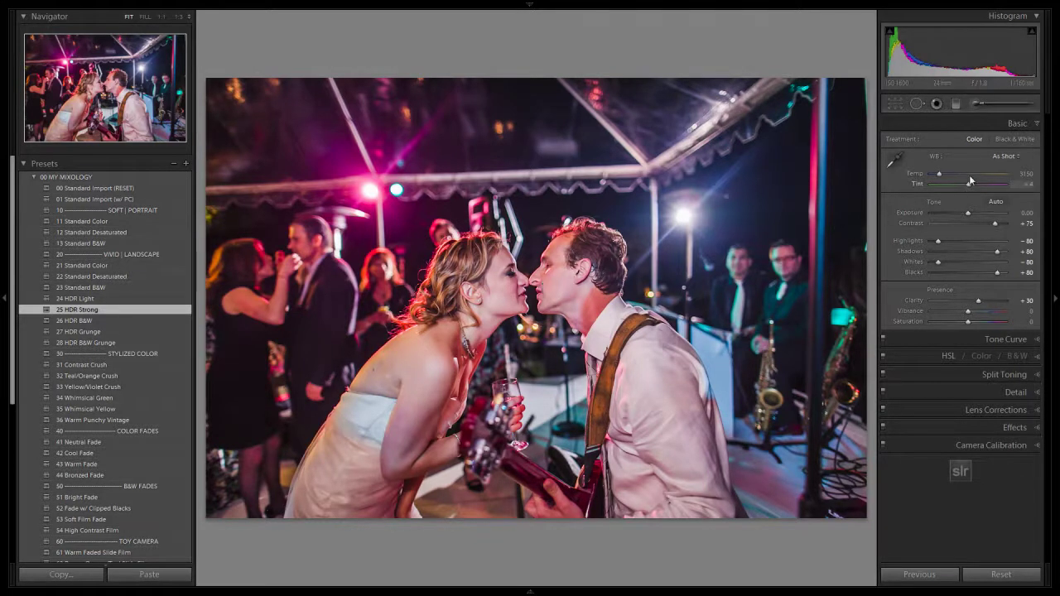
Set the kiss photo's white balance to Temp 3000 and Tint −6
scroll(978, 183, "down", 2)
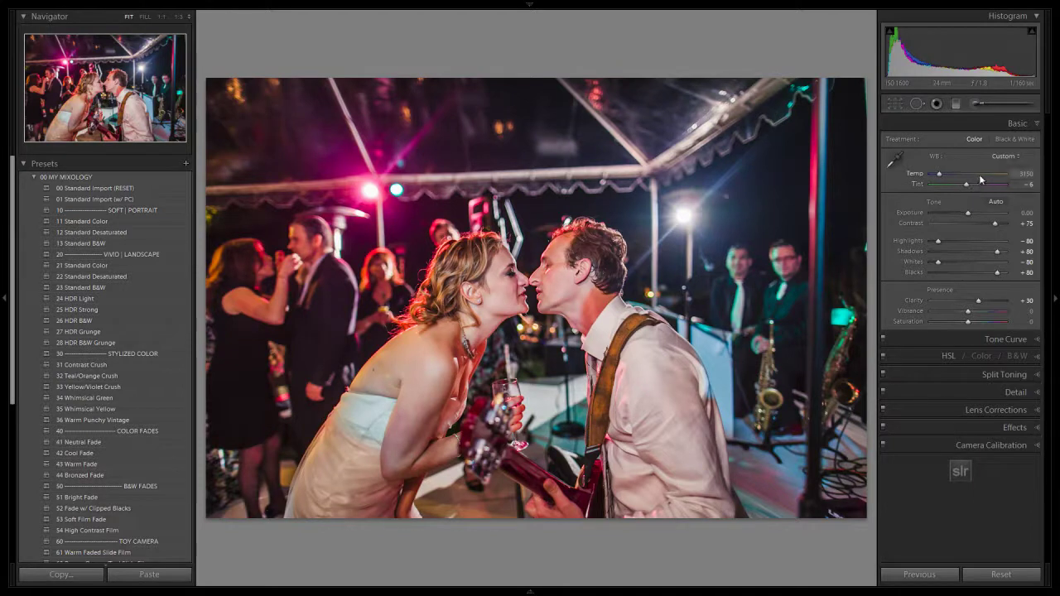
scroll(981, 180, "down", 1)
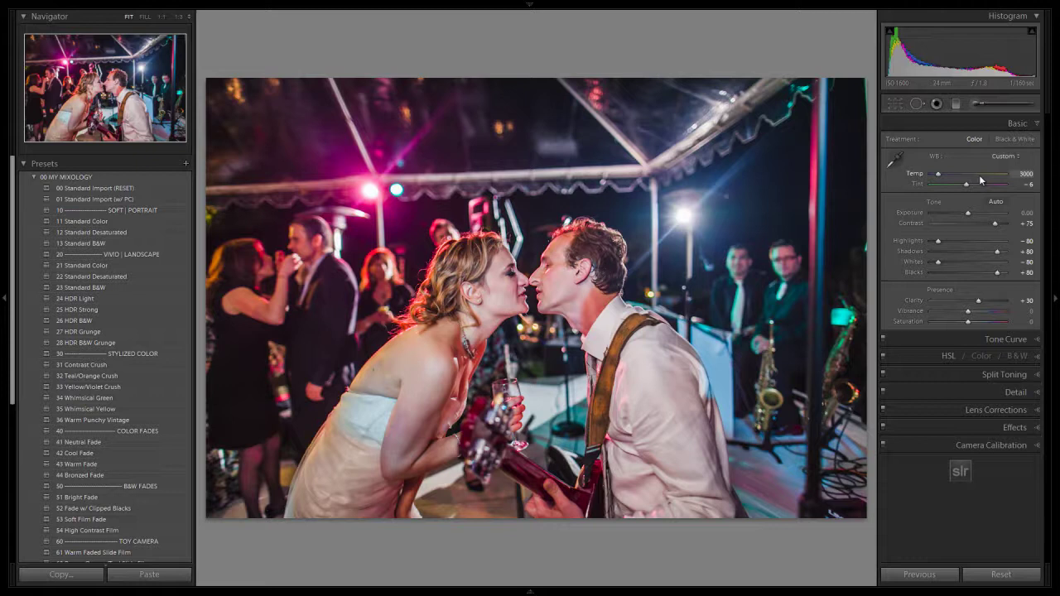
scroll(981, 180, "down", 1)
scroll(976, 174, "up", 1)
scroll(976, 172, "down", 1)
Hide the right panel, toggle Before/After on the kiss photo, then open the wedding party photo
left_click(1054, 280)
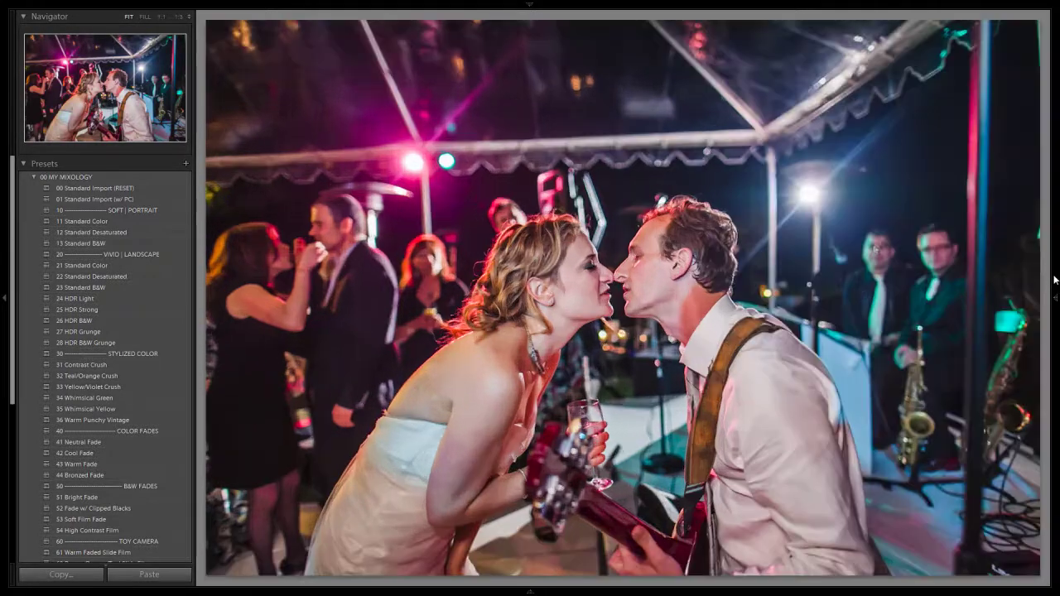
key("backslash")
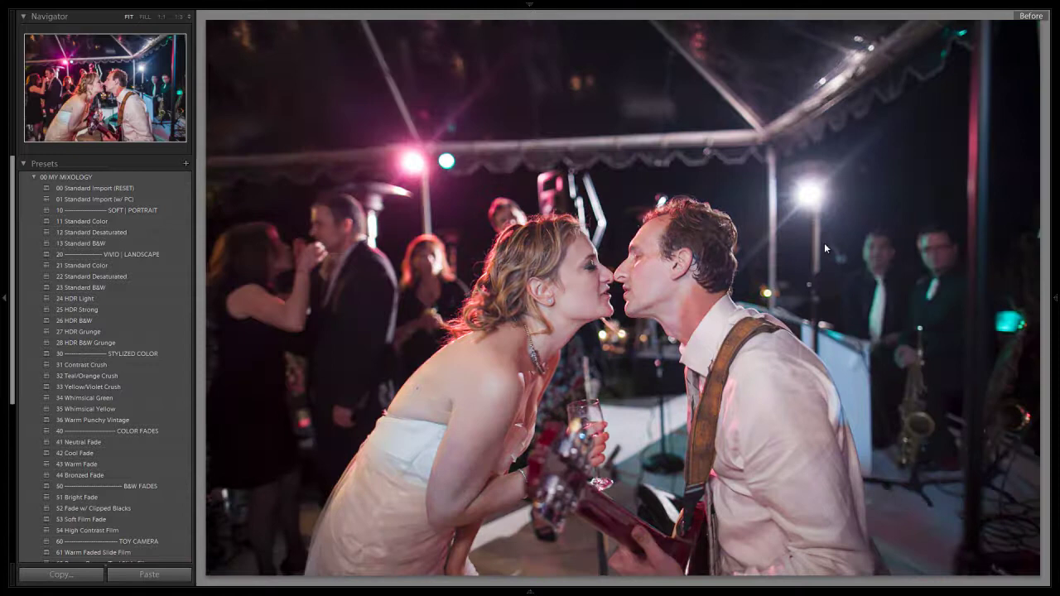
key("backslash")
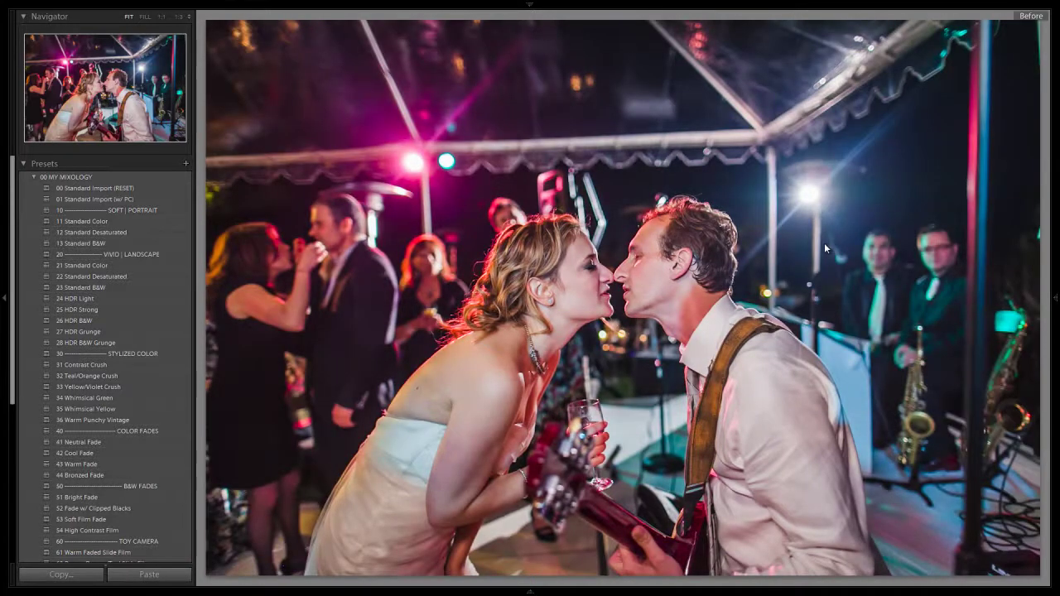
key("backslash")
key("backslash")
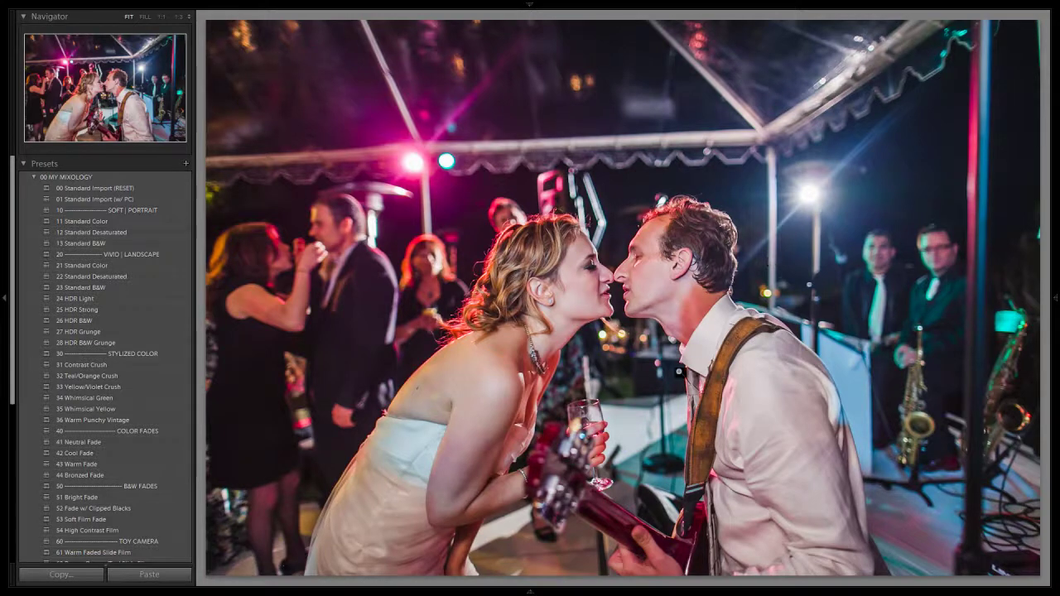
mouse_move(528, 591)
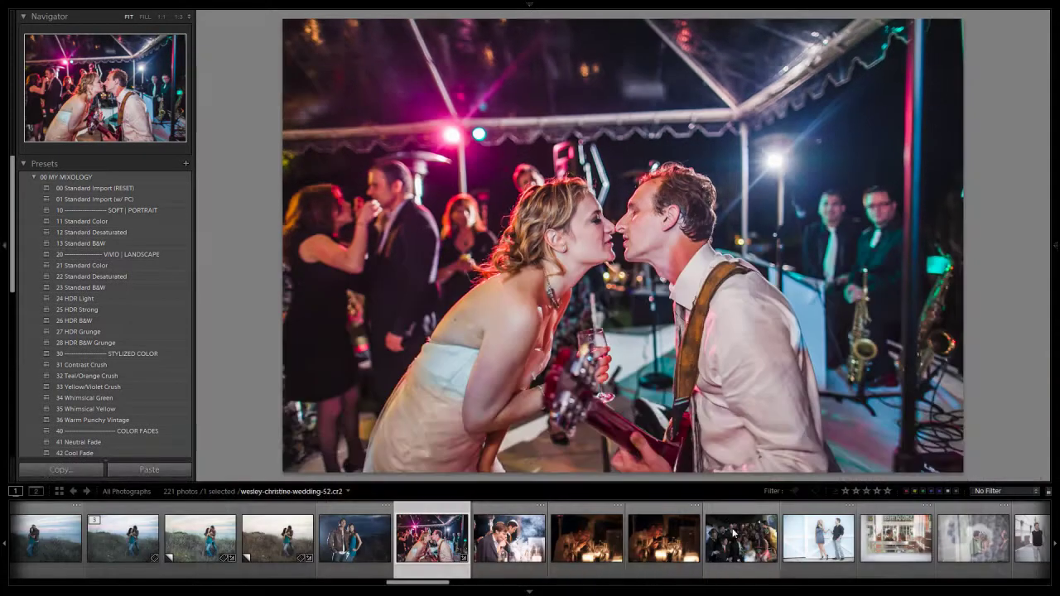
left_click(740, 539)
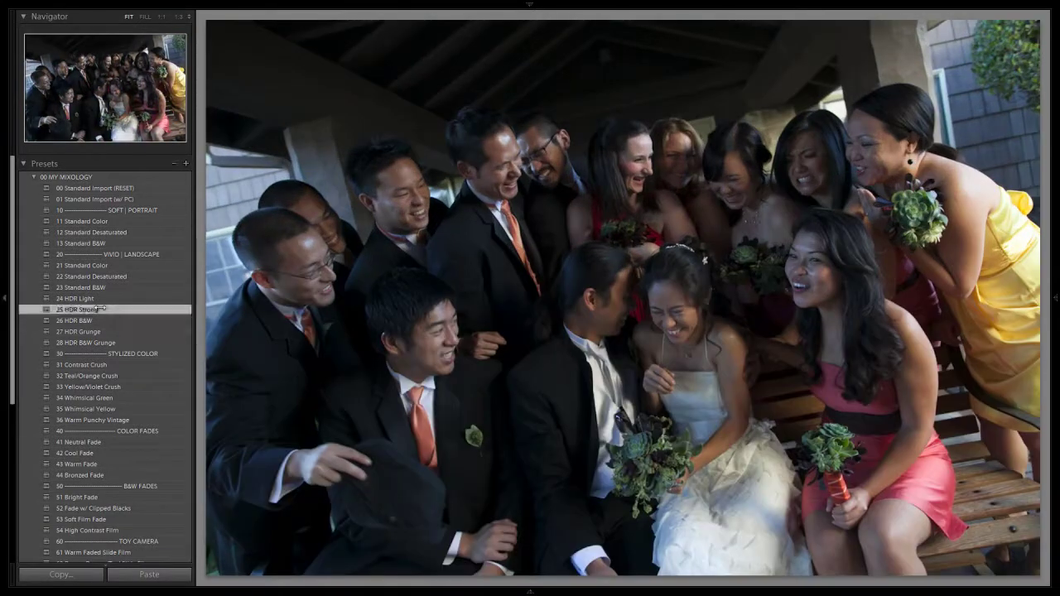
Apply 25 HDR Strong to the wedding party photo and switch to the 01 BASE ADJUSTMENTS folder
left_click(100, 309)
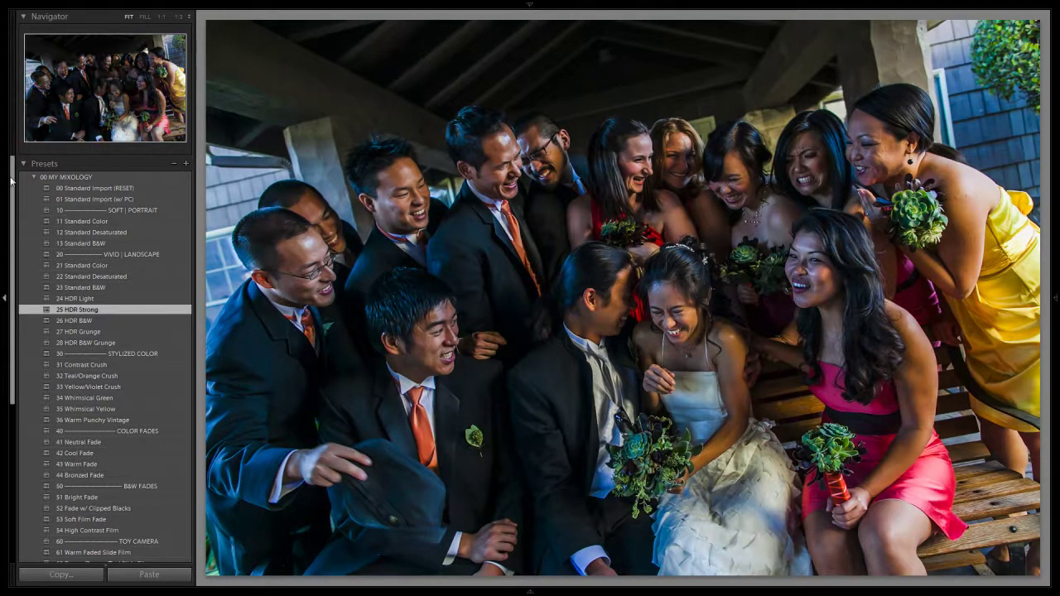
left_click(39, 179)
left_click(35, 188)
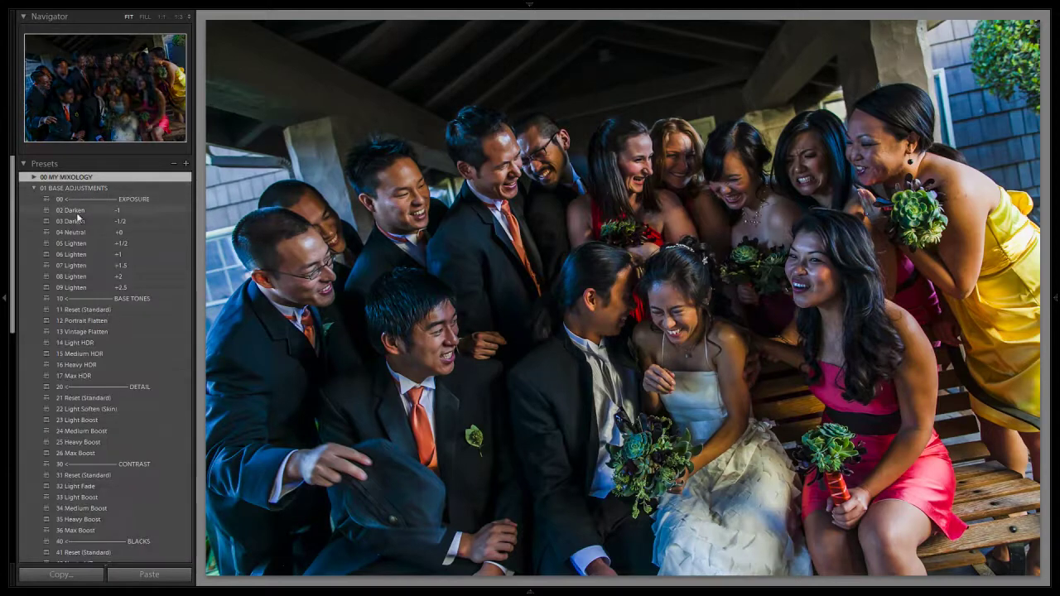
Lighten the group photo with 05 Lighten +1/2 and return to the 00 MY MIXOLOGY folder
left_click(94, 245)
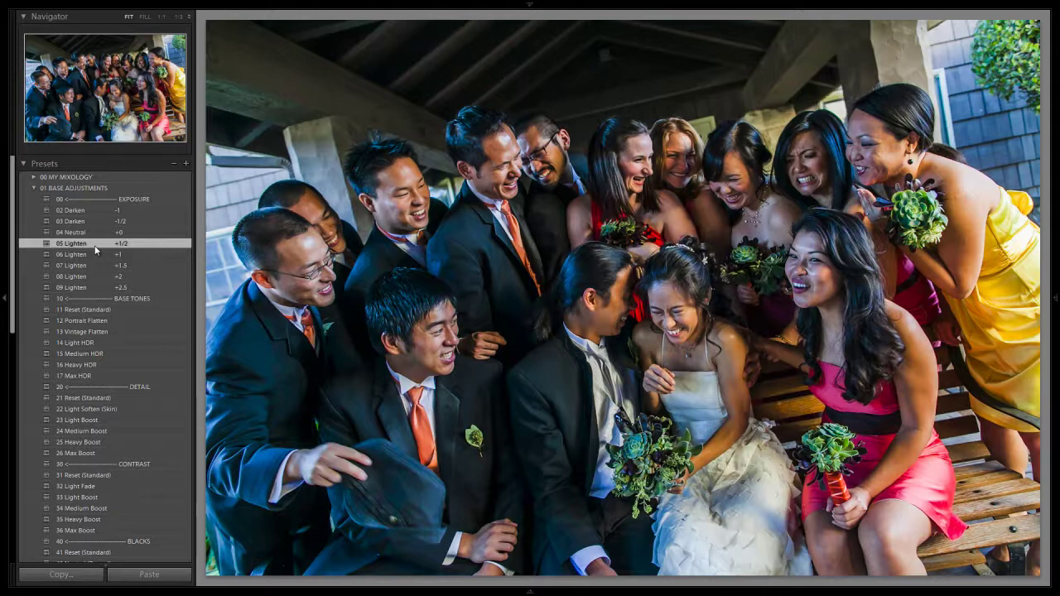
left_click(35, 189)
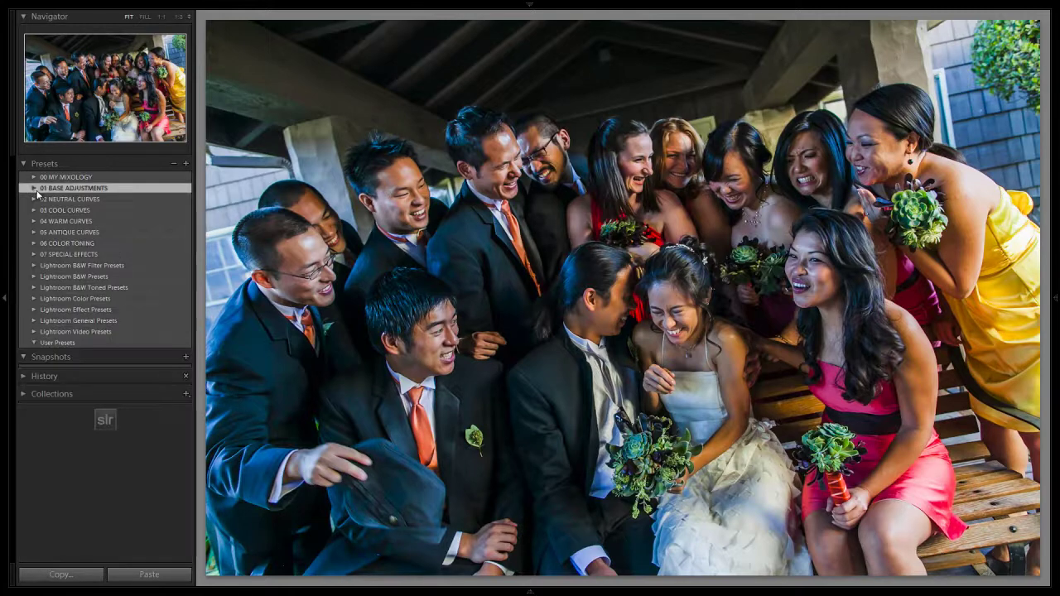
left_click(34, 177)
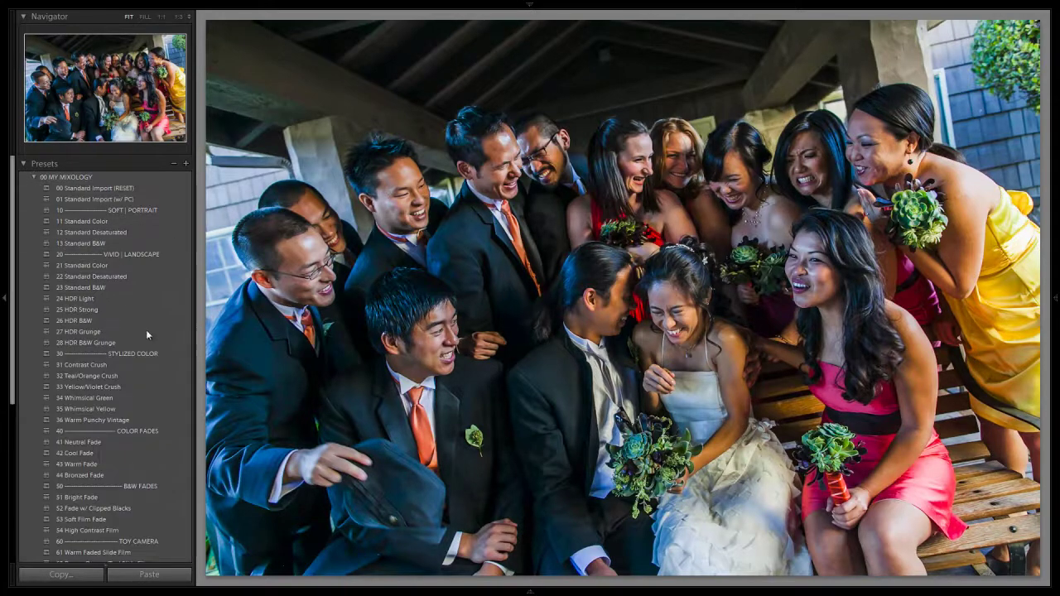
Toggle the filmstrip and reset the photo with 00 Standard Import (RESET)
mouse_move(136, 311)
mouse_move(529, 591)
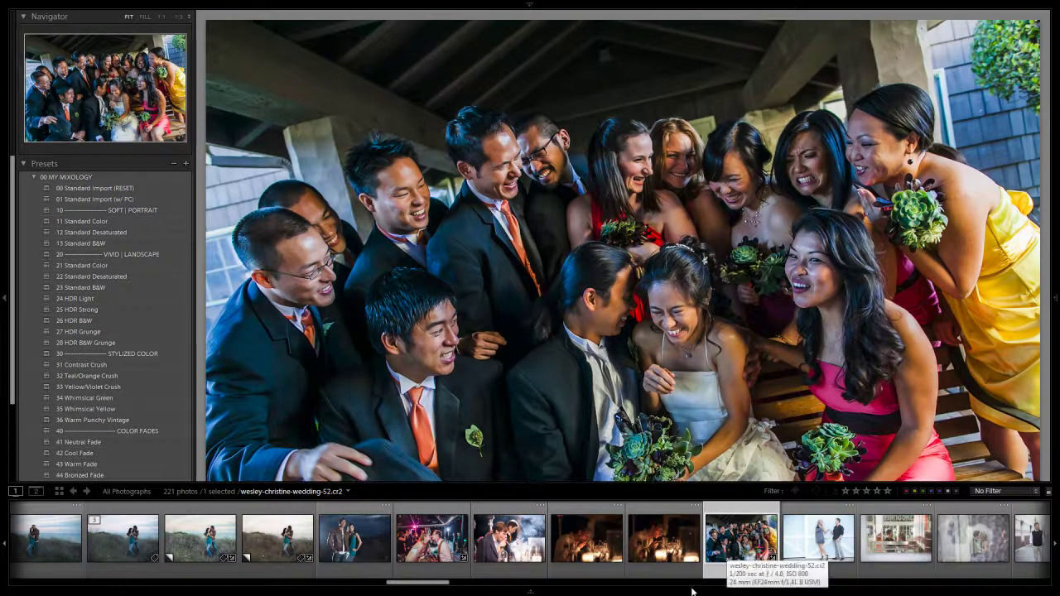
left_click(537, 592)
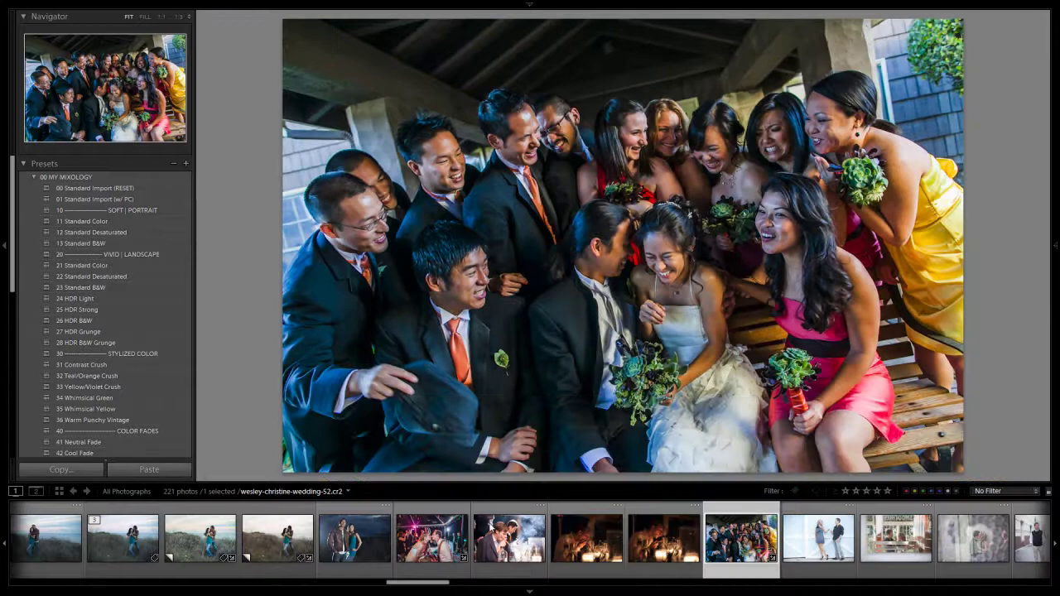
key("F6")
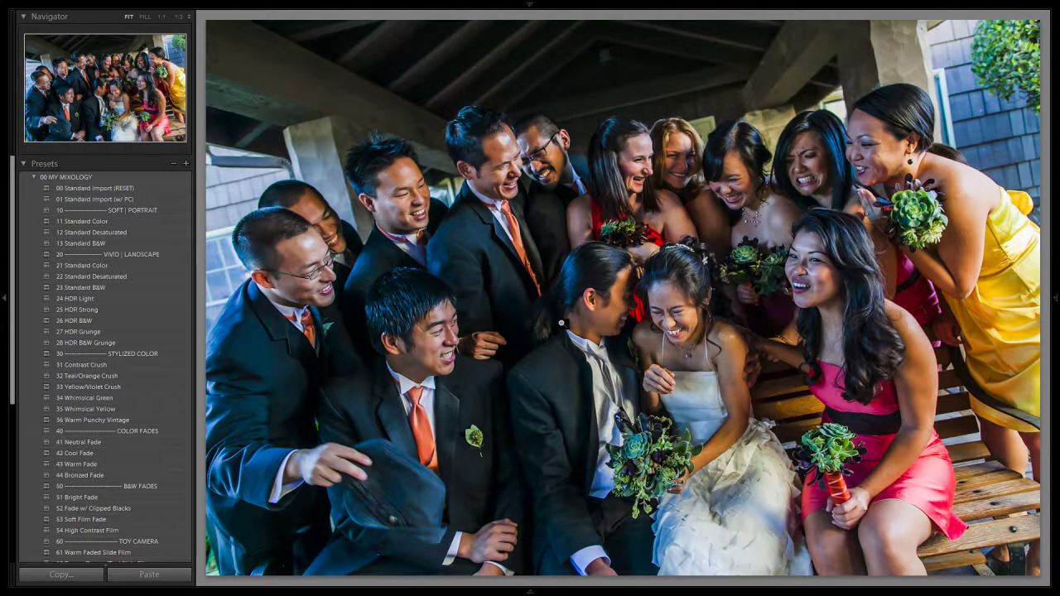
left_click(83, 189)
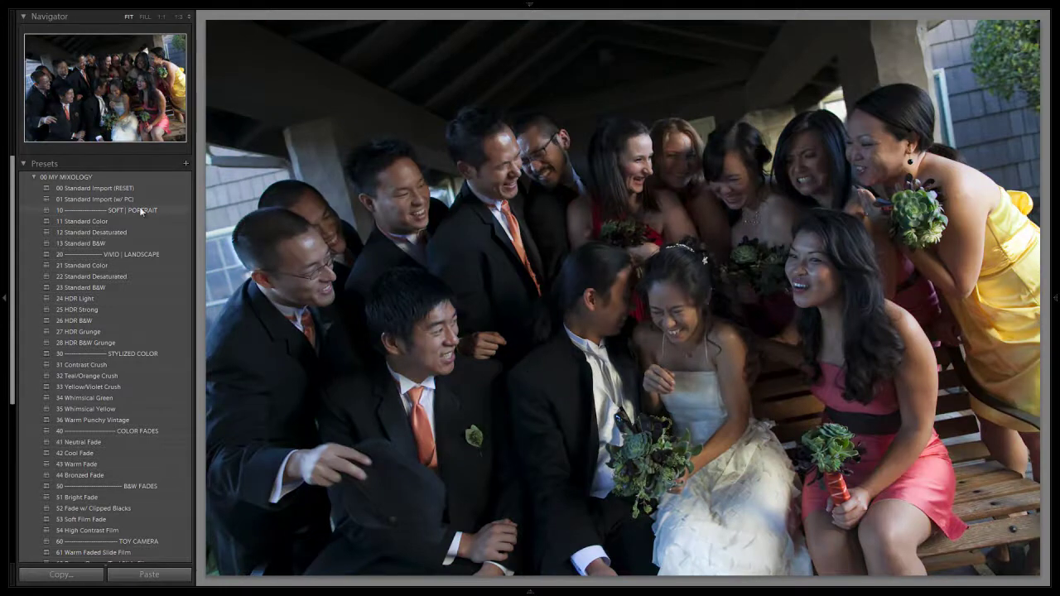
Reset the wedding party photo with Standard Import (RESET), then apply the 17 Max HDR base preset
left_click(82, 191)
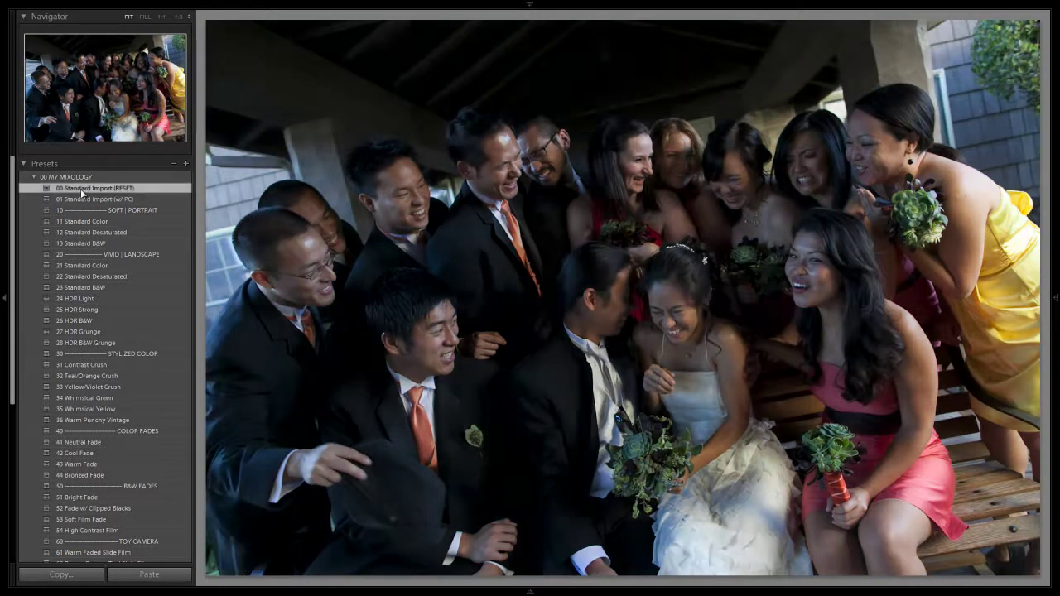
left_click(35, 177)
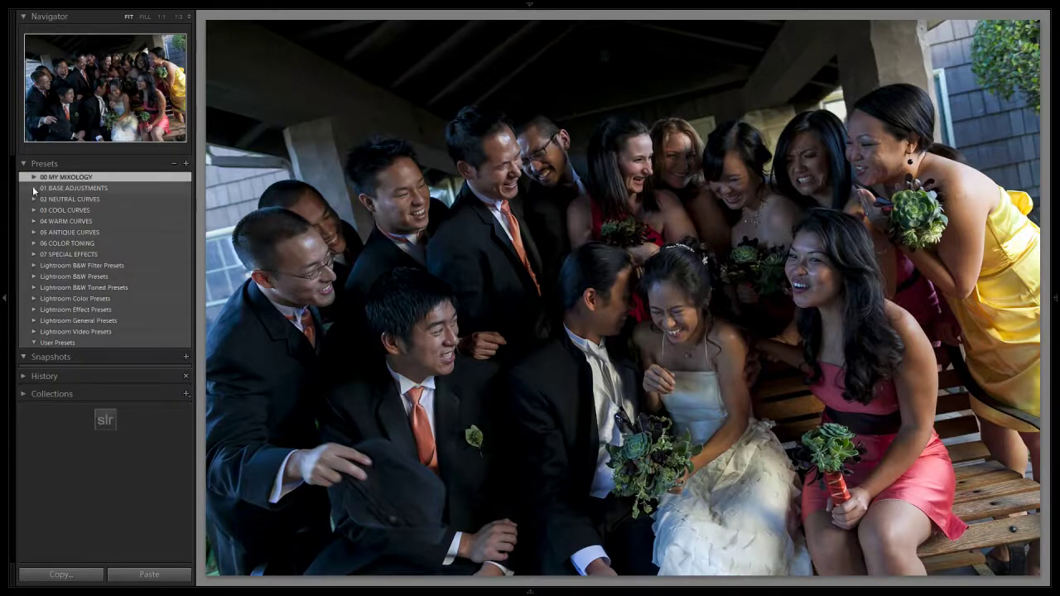
left_click(33, 187)
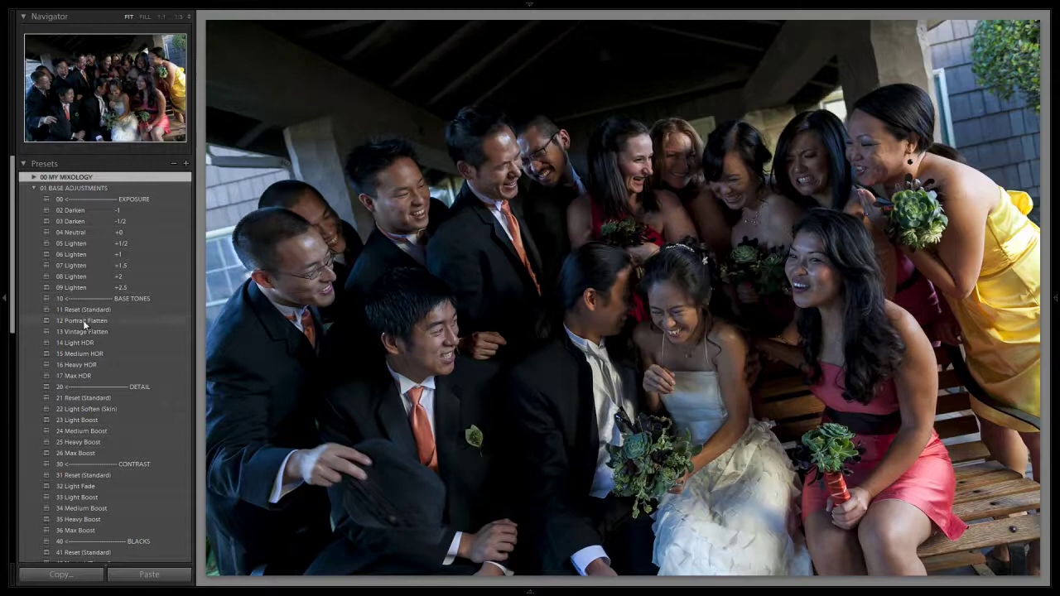
left_click(84, 377)
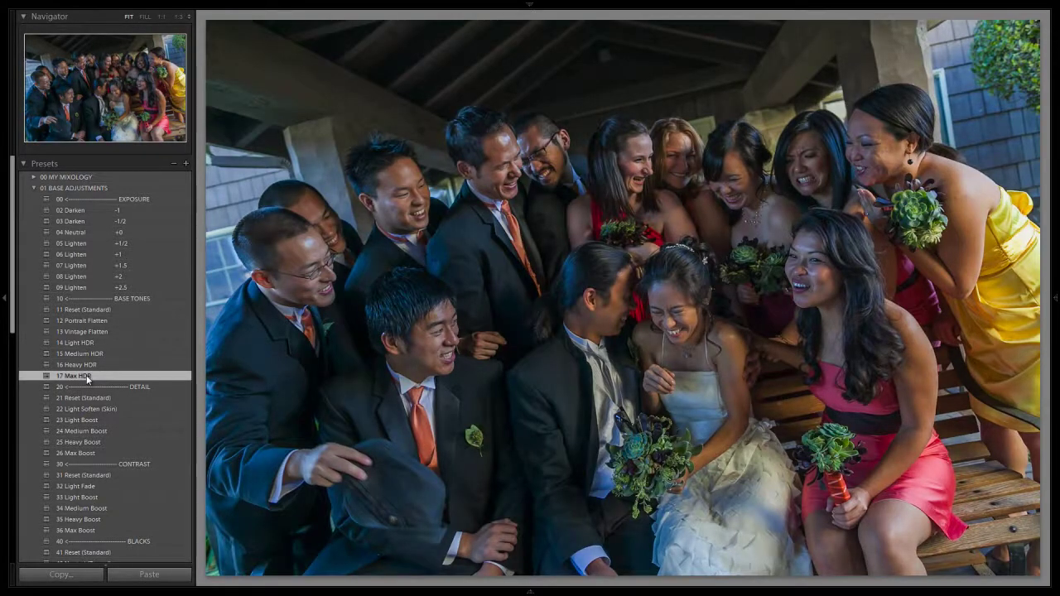
Try 23 Light Boost, settle on 35 Heavy Boost, and apply 52 Neutral (Zeroed) saturation
scroll(101, 399, "down", 3)
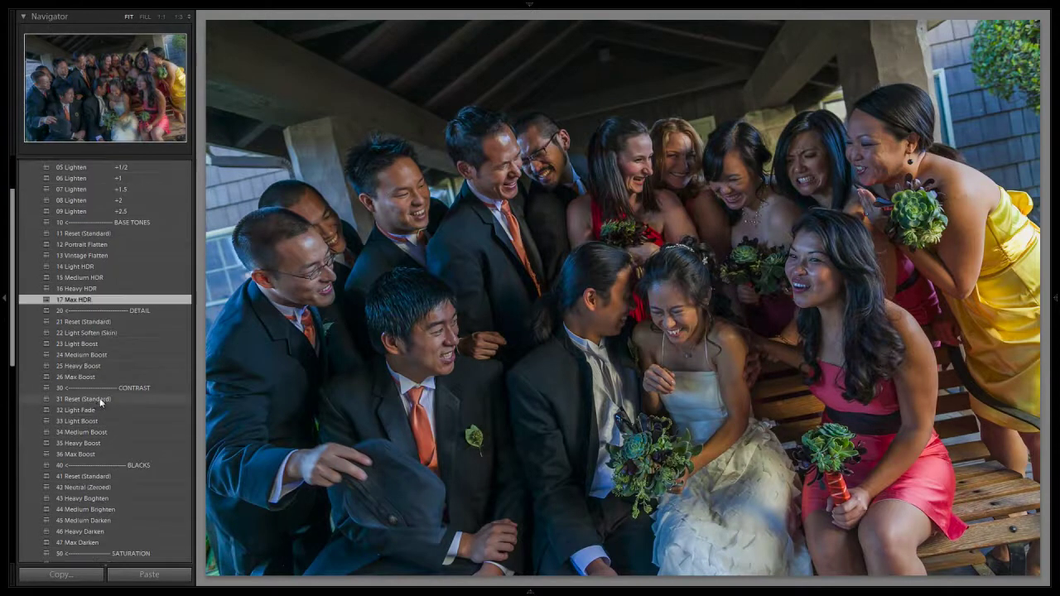
left_click(113, 347)
scroll(115, 345, "down", 3)
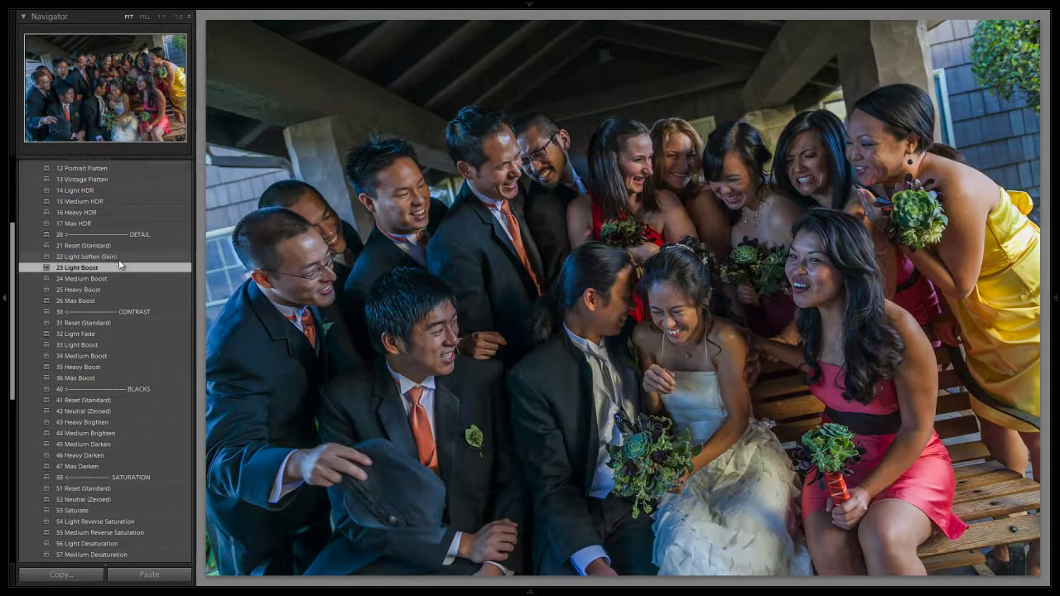
left_click(93, 370)
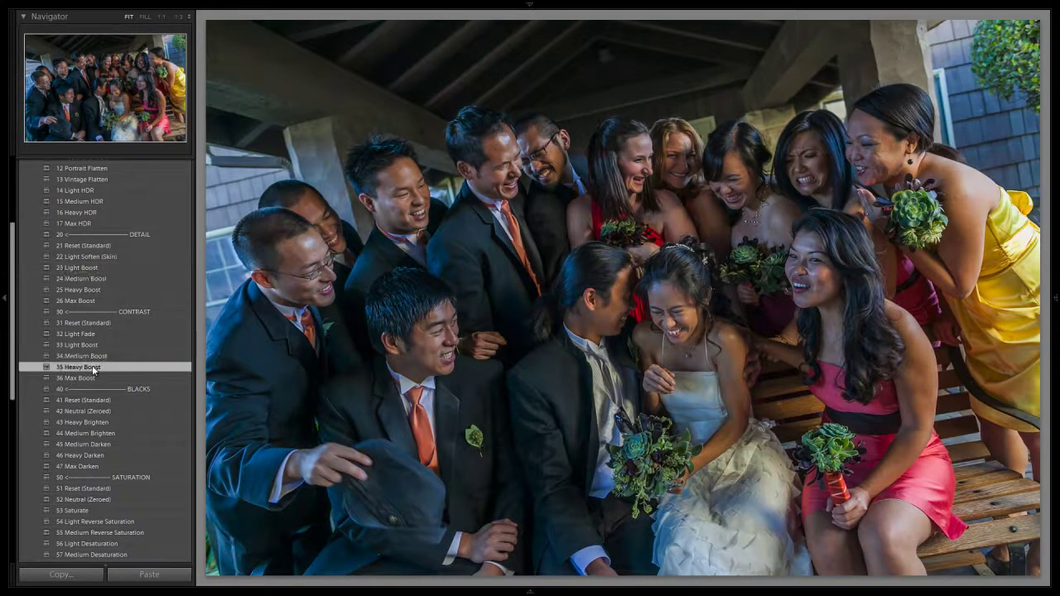
scroll(117, 357, "down", 3)
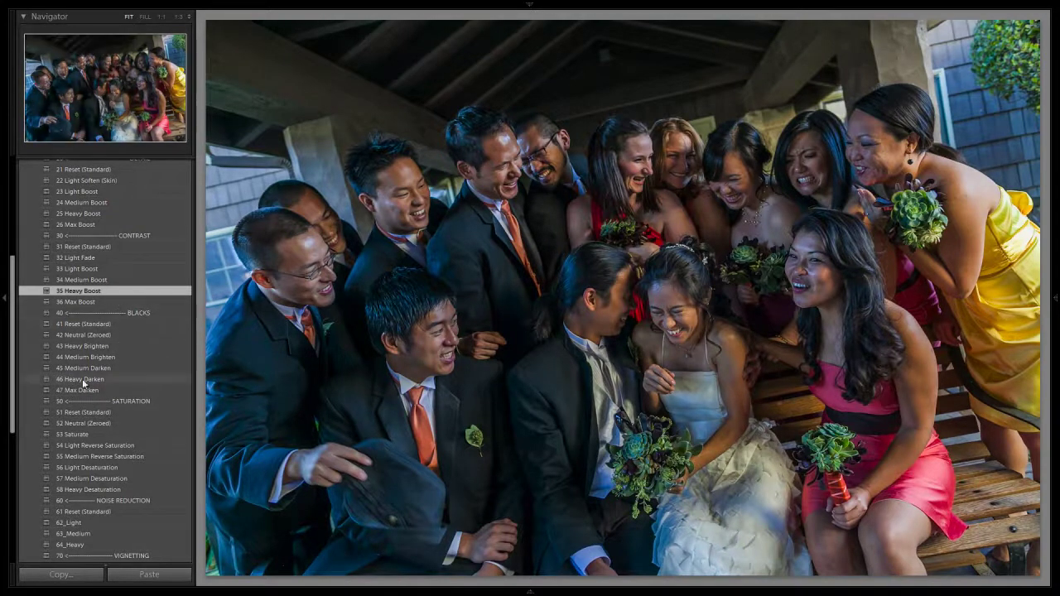
scroll(145, 333, "down", 3)
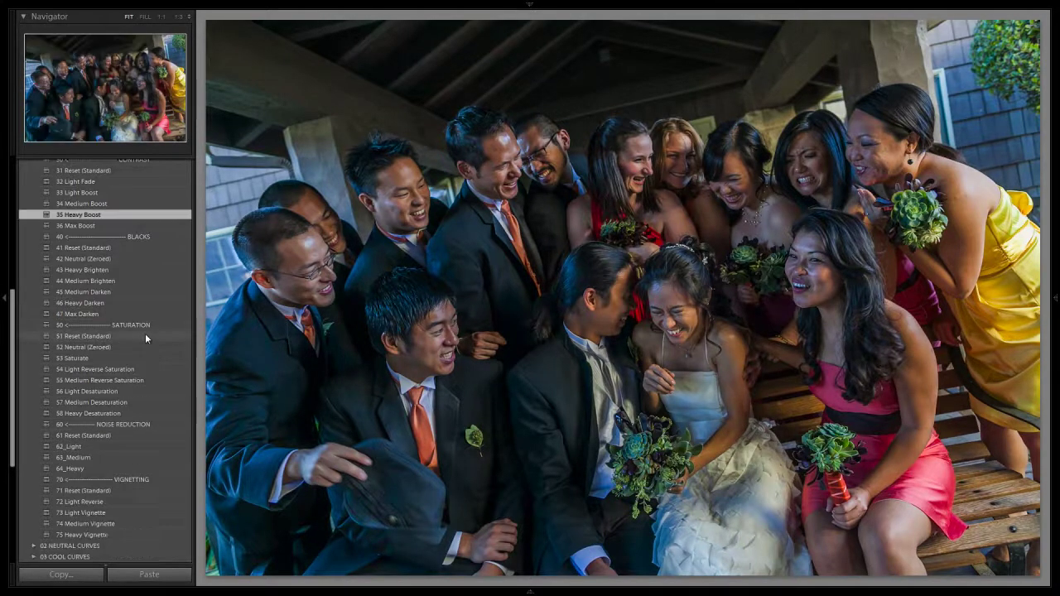
left_click(94, 347)
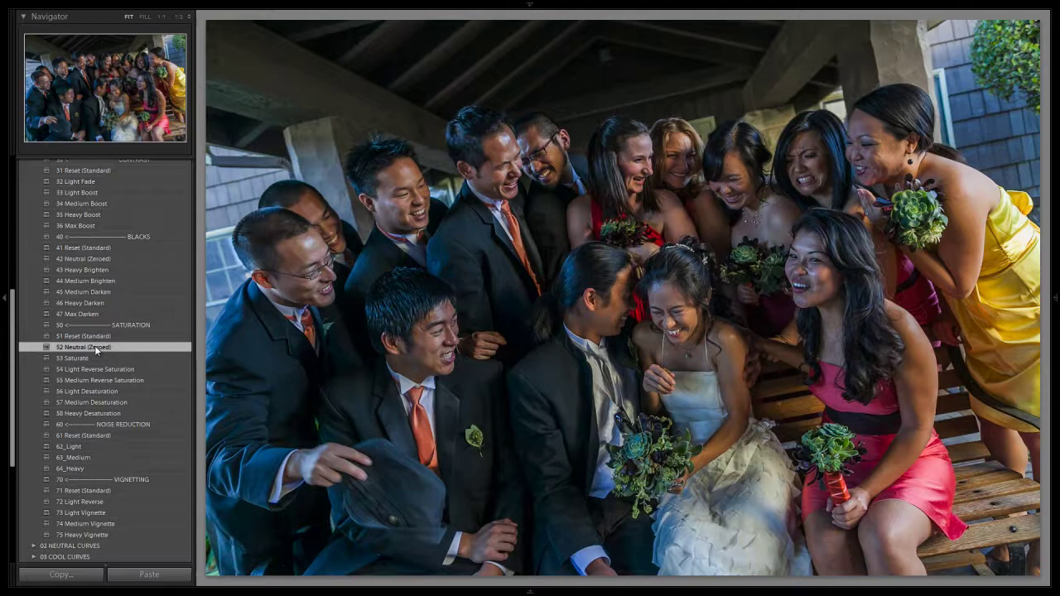
Apply the 62_Light noise reduction preset to the wedding party photo
left_click(104, 447)
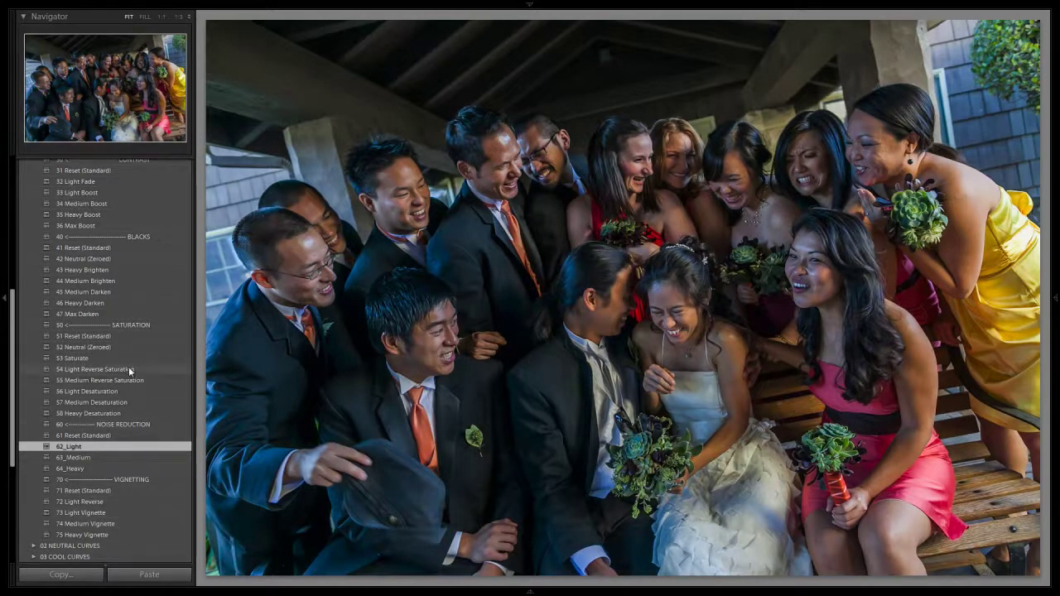
scroll(121, 373, "up", 8)
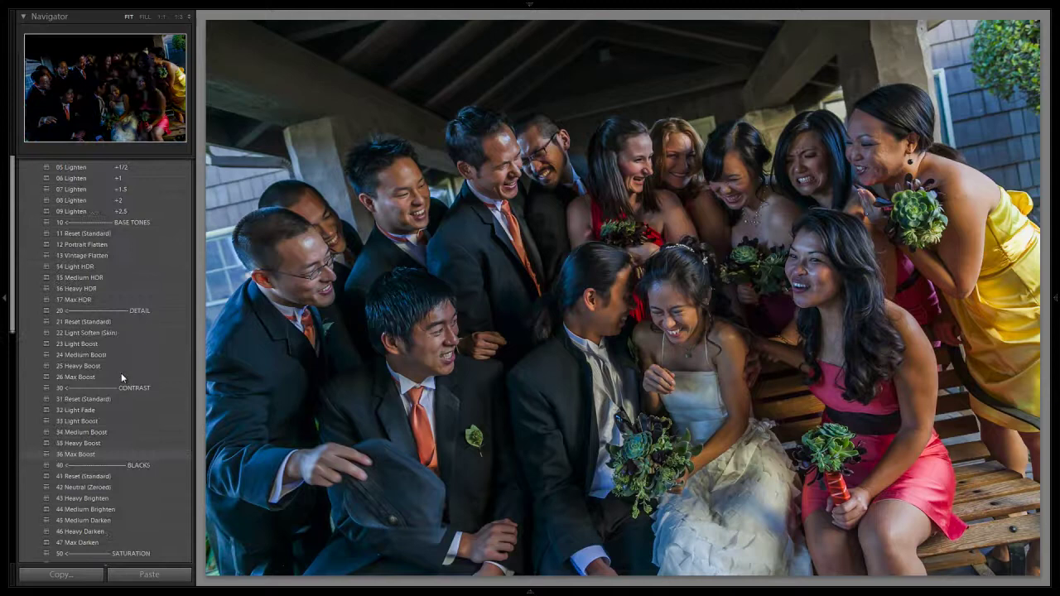
Try the 31 Ivory curve from 02 NEUTRAL CURVES on the wedding party photo
left_click(38, 189)
left_click(38, 200)
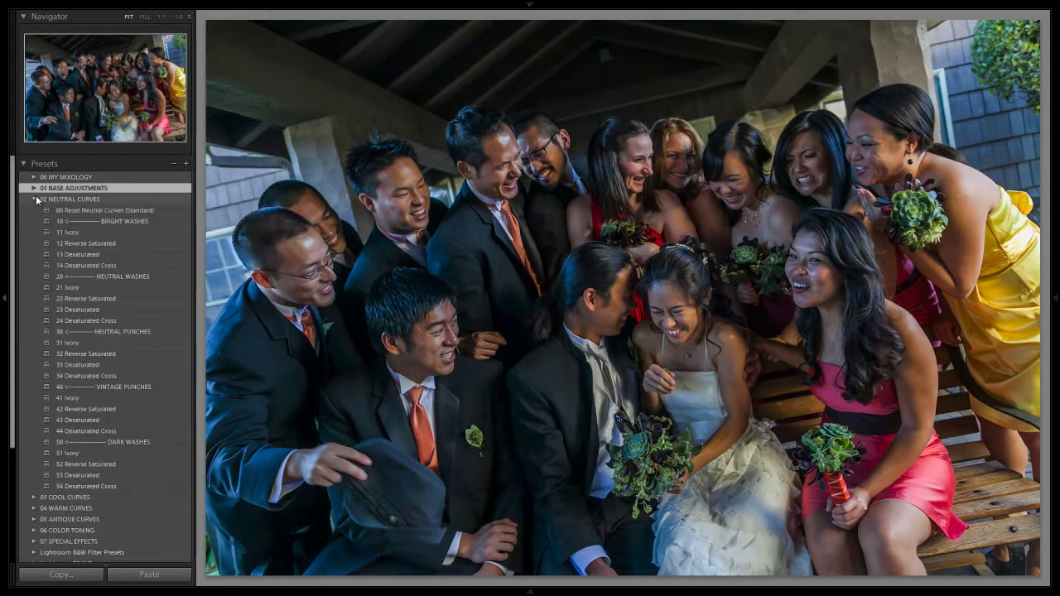
left_click(89, 342)
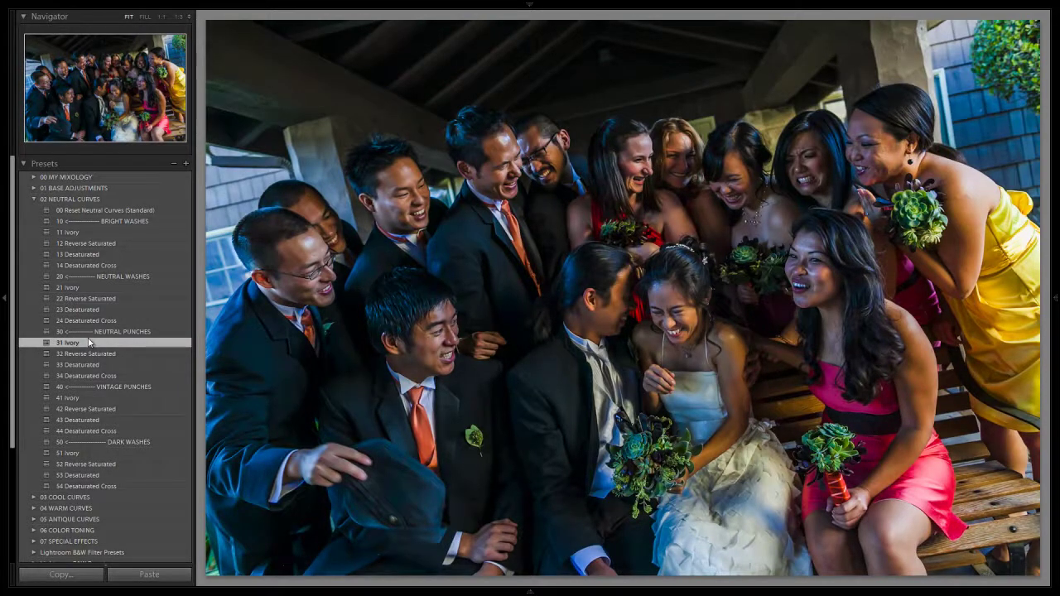
Apply the 25 HDR Strong preset from 00 MY MIXOLOGY
left_click(37, 199)
left_click(35, 179)
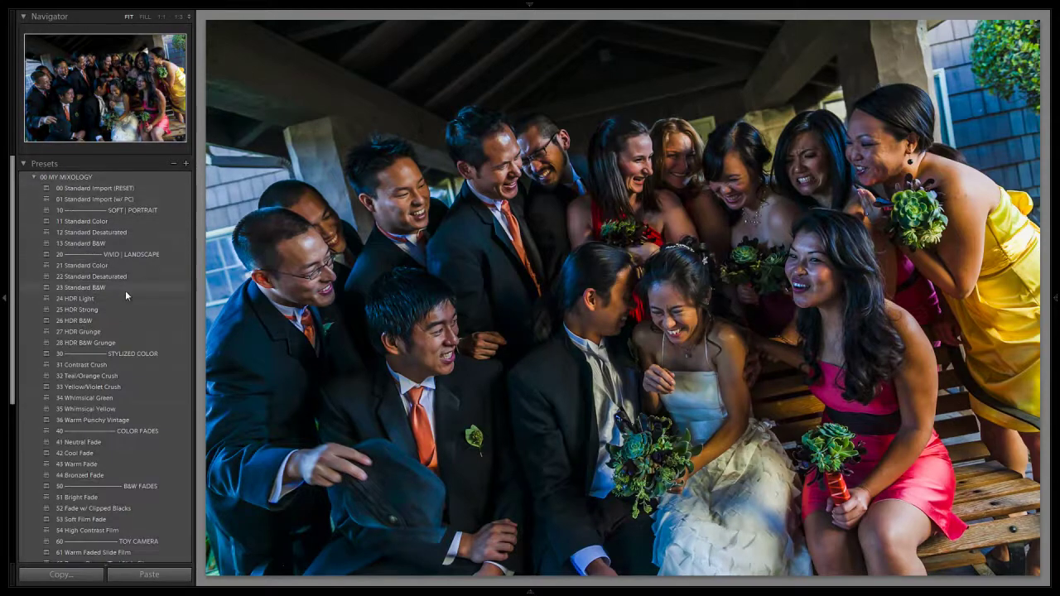
left_click(91, 312)
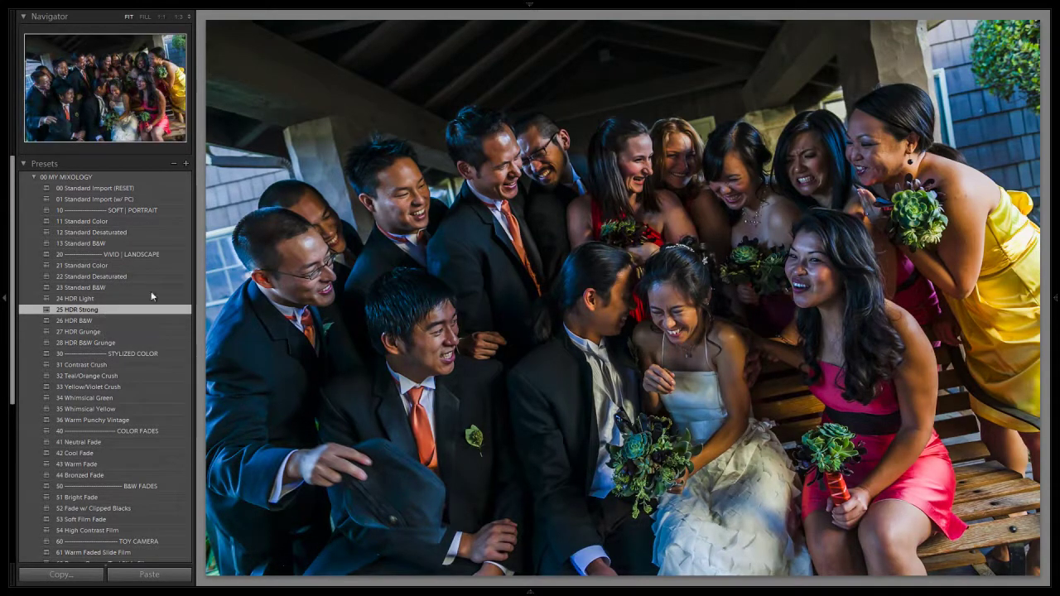
left_click(189, 164)
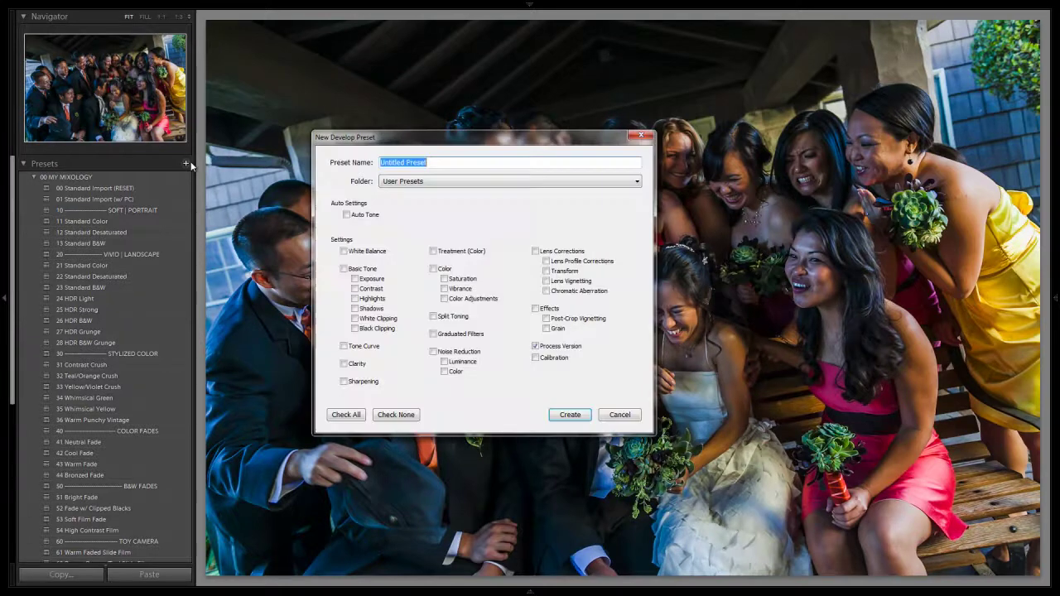
left_click(341, 417)
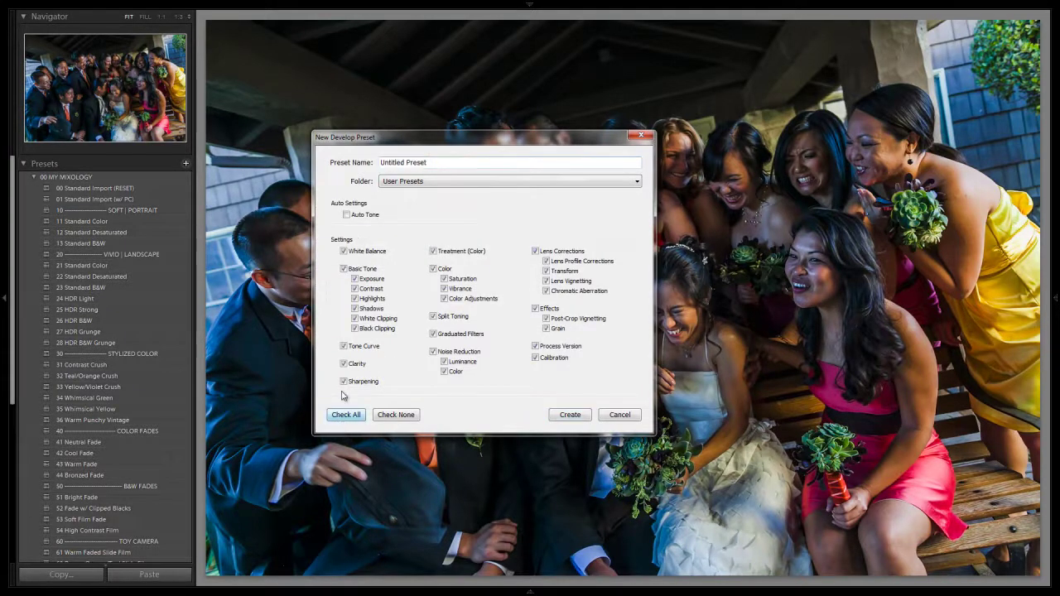
left_click(358, 251)
left_click(546, 260)
left_click(546, 271)
left_click(546, 291)
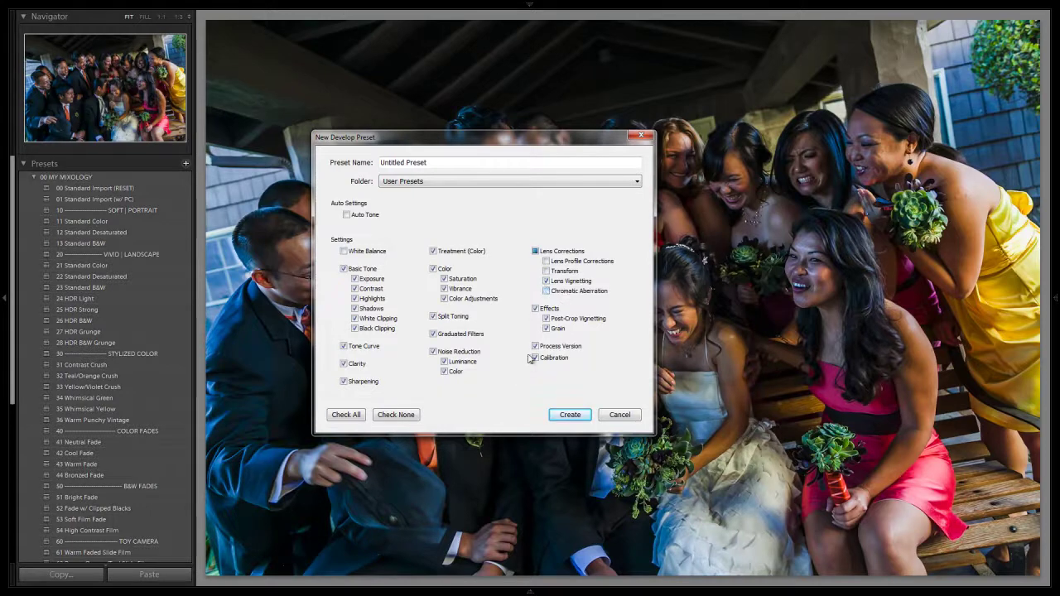
left_click(509, 182)
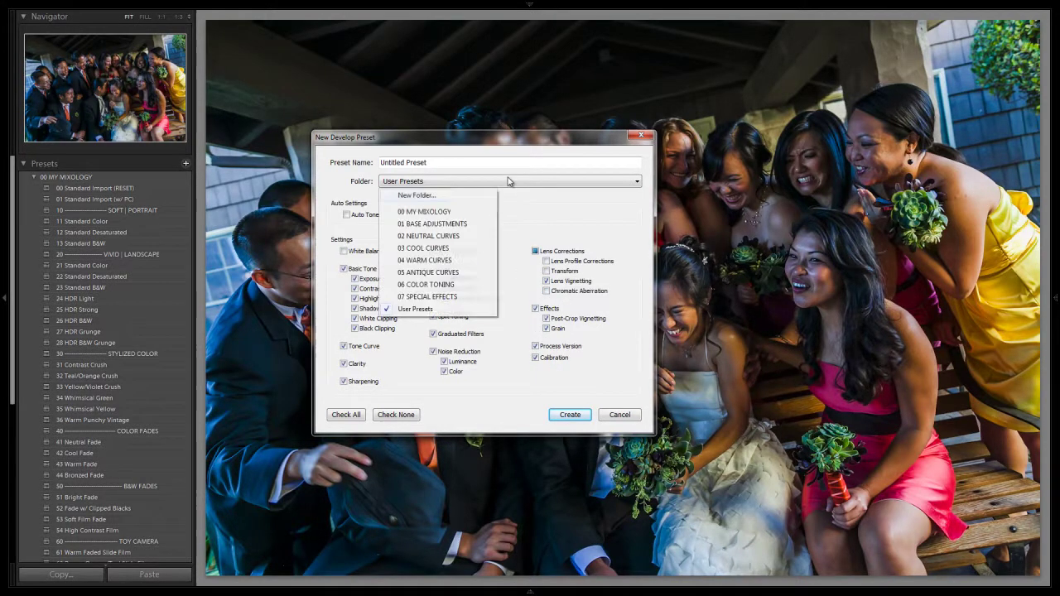
left_click(424, 212)
left_click(458, 164)
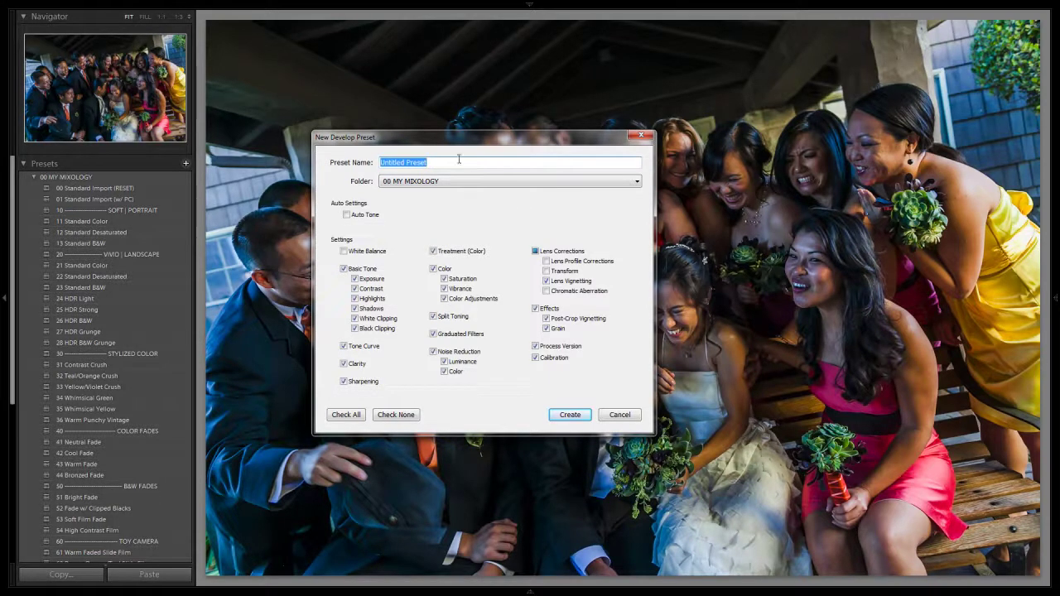
left_click(623, 415)
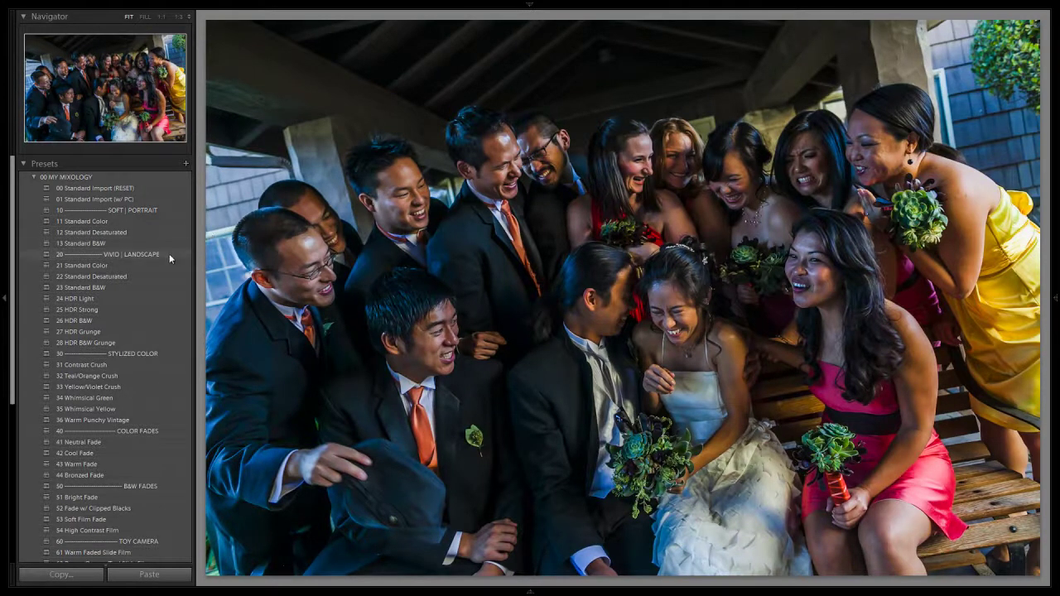
key("backslash")
key("backslash")
key("backslash")
key("backslash")
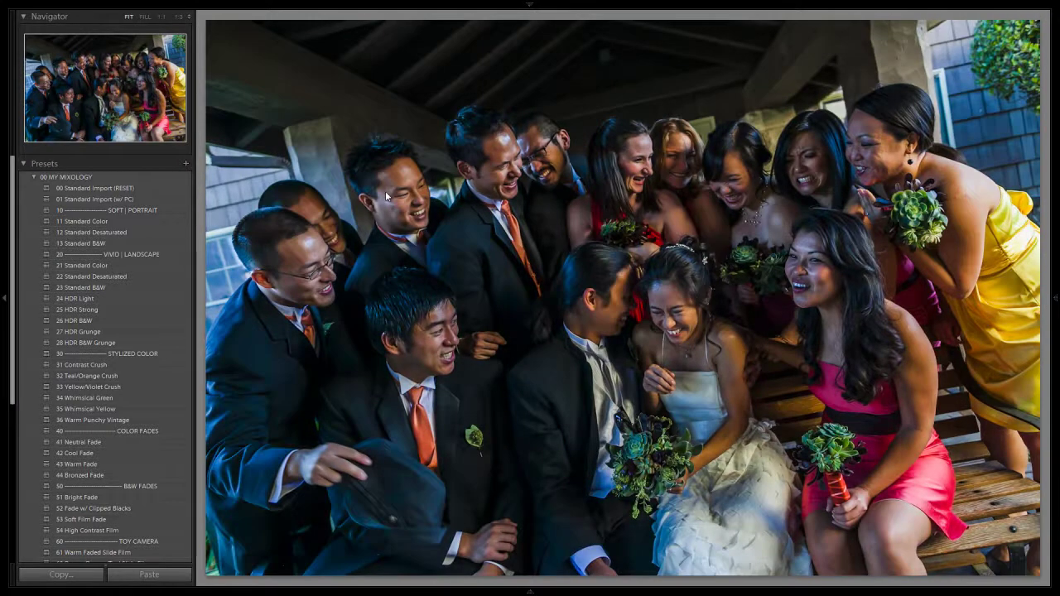